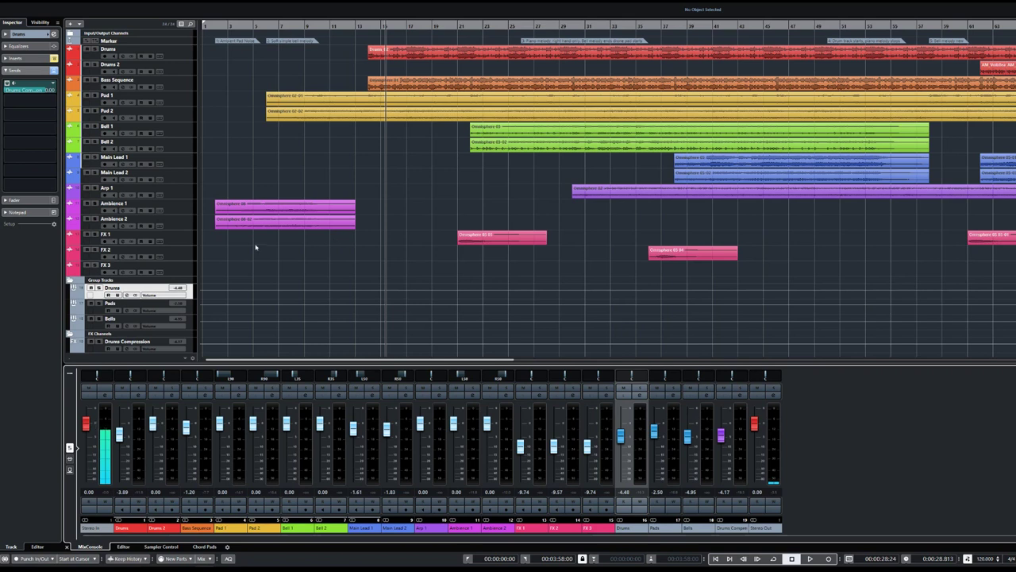
Step: Select and deselect the Ambience 1 event, then solo Pad 1 and Pad 2
{"action": "left_click", "coordinate": [225, 204]}
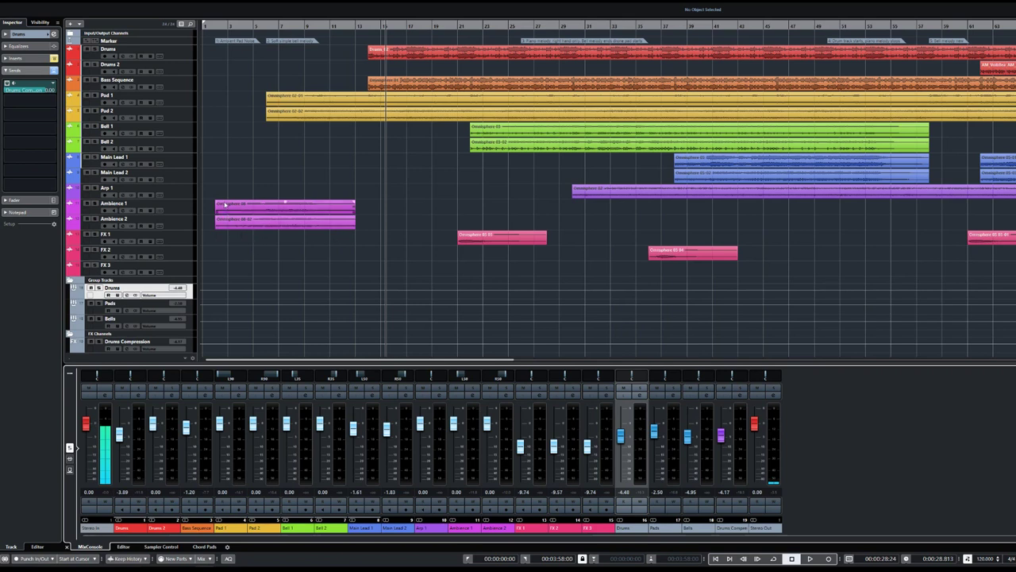
{"action": "left_click", "coordinate": [236, 182]}
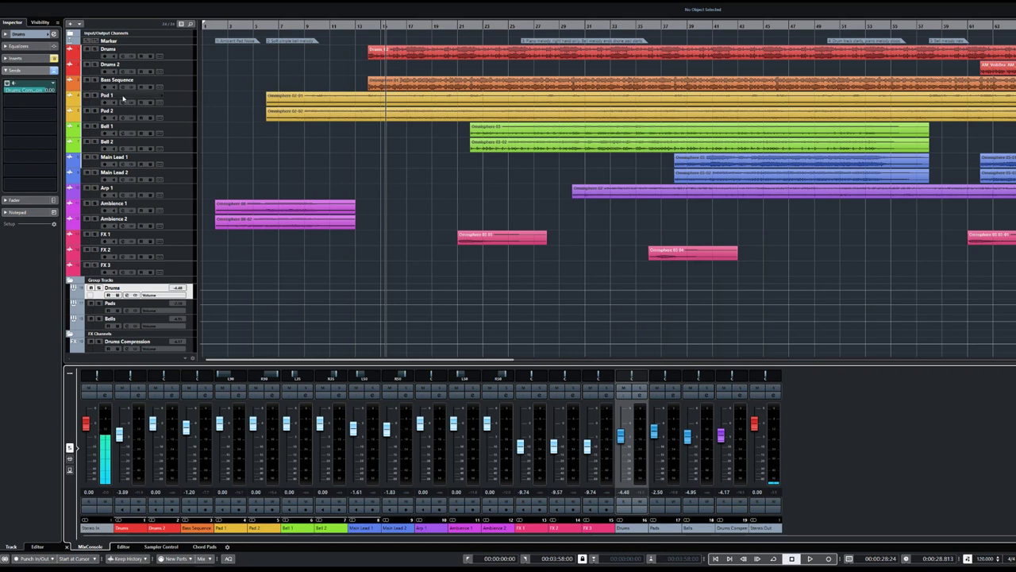
{"action": "left_click", "coordinate": [95, 95]}
{"action": "left_click", "coordinate": [96, 111]}
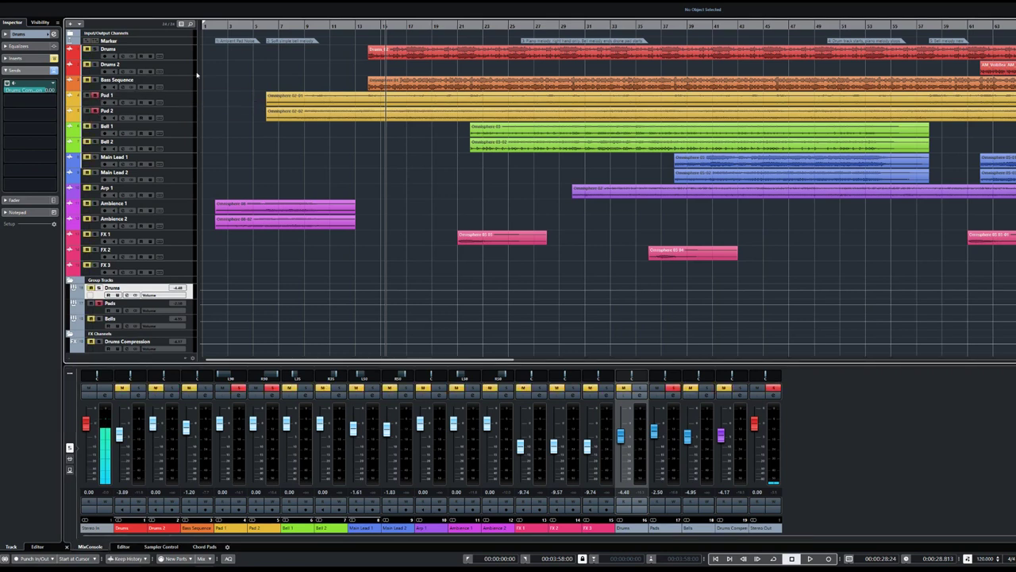
Step: Play the soloed pads from around bar 6, then stop
{"action": "left_click", "coordinate": [267, 26]}
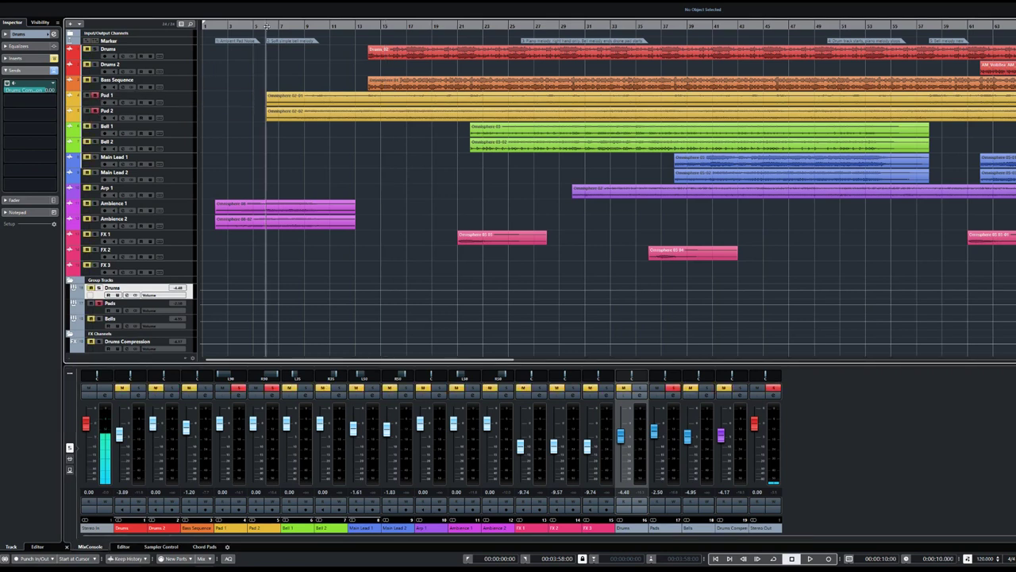
{"action": "key", "text": "space"}
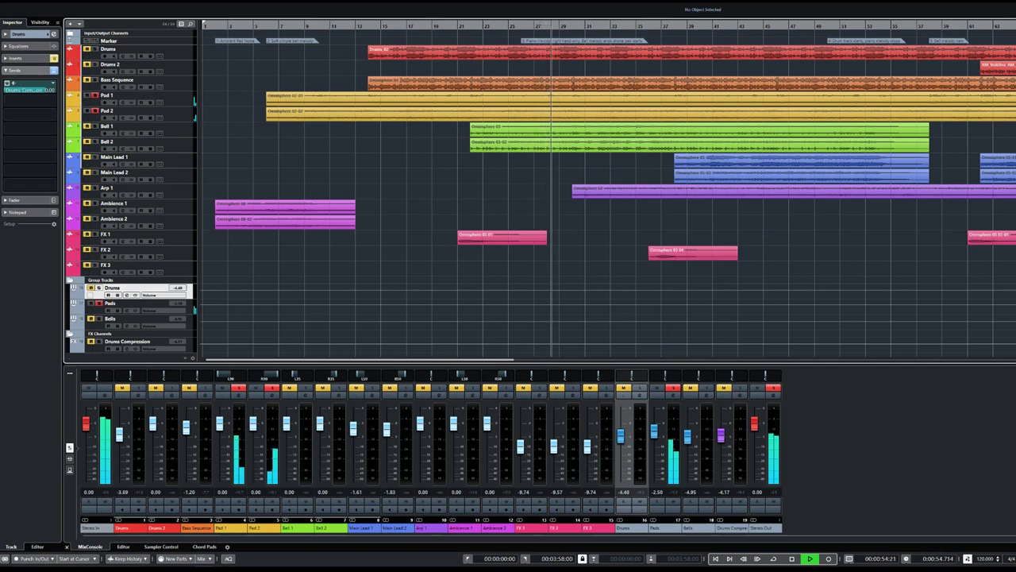
{"action": "key", "text": "space"}
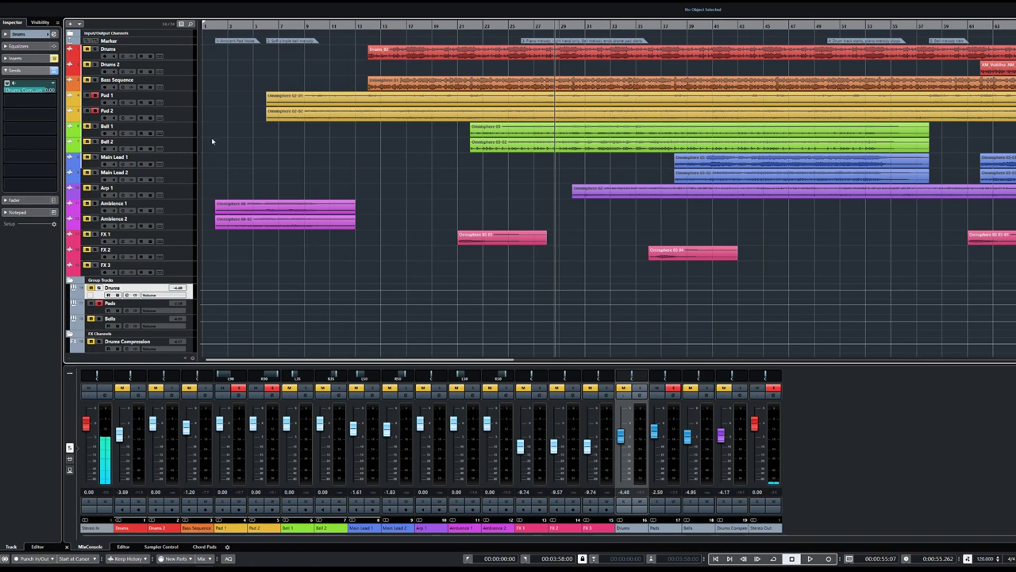
Step: Move the solo from Pad 1 and Pad 2 to the Bass Sequence track
{"action": "left_click", "coordinate": [96, 96]}
{"action": "left_click", "coordinate": [96, 111]}
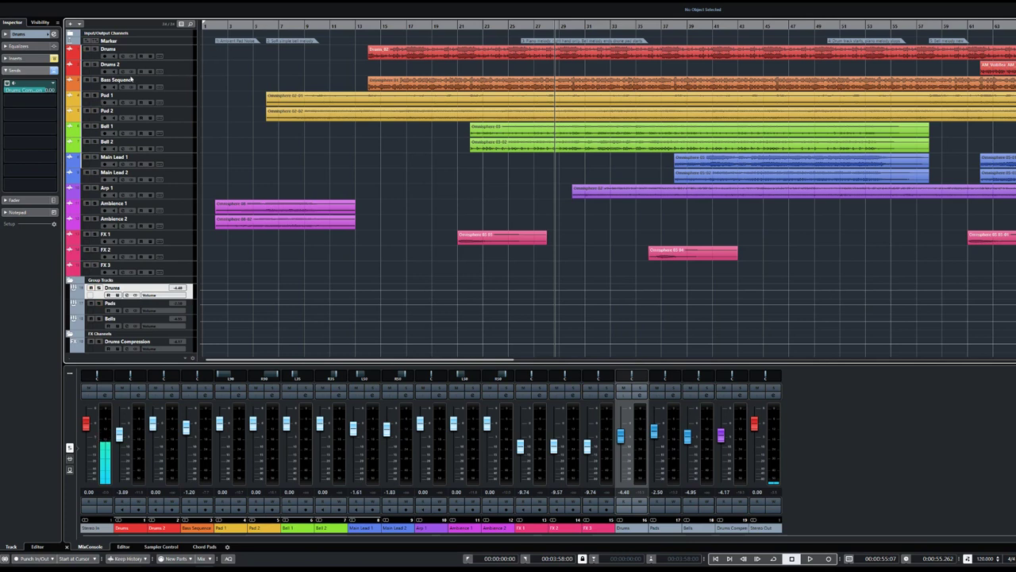
{"action": "left_click", "coordinate": [96, 81]}
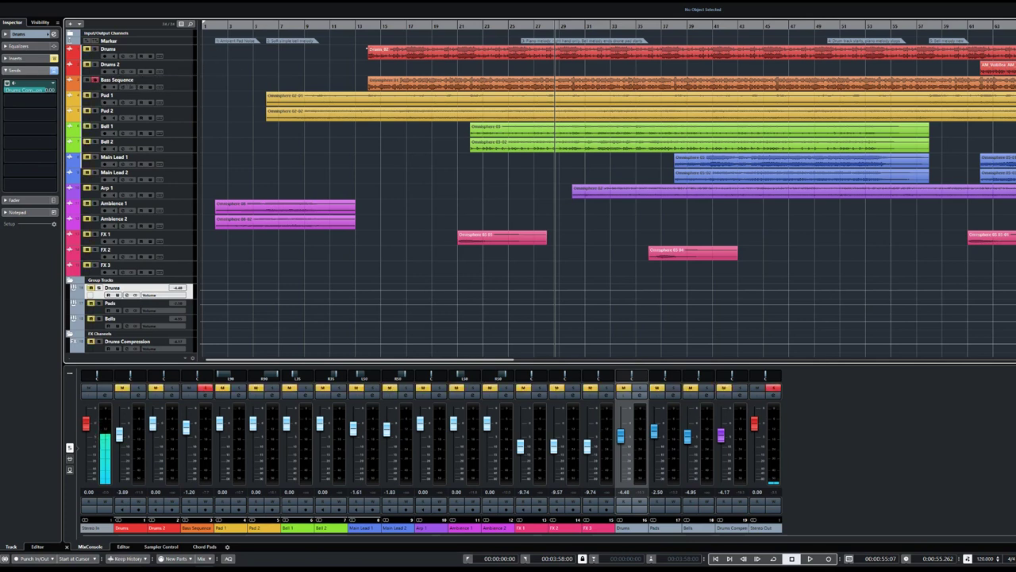
Step: Play Bass Sequence from about bar 13, stop, then nudge the playhead forward
{"action": "left_click", "coordinate": [367, 26]}
{"action": "key", "text": "space"}
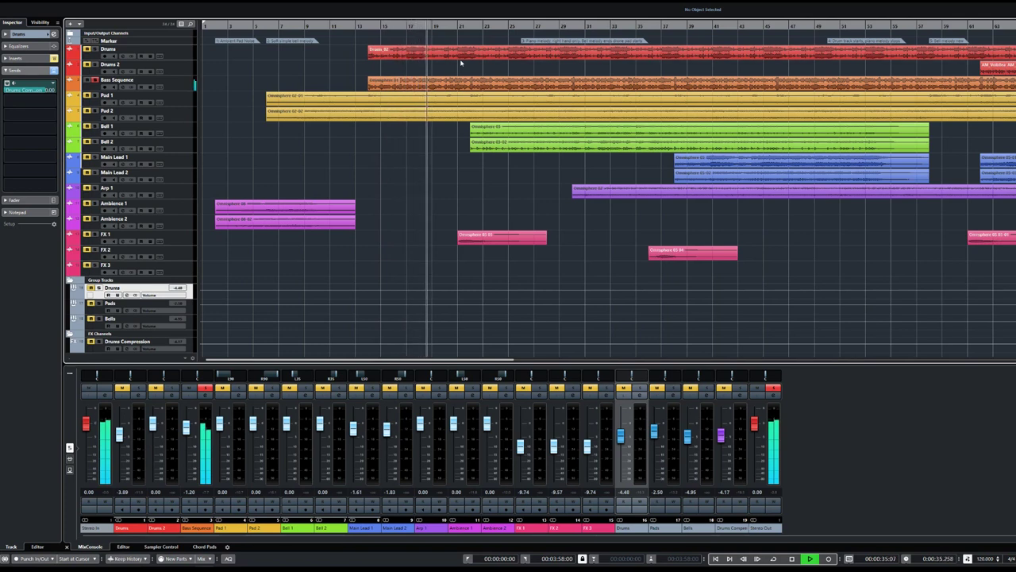
{"action": "key", "text": "space"}
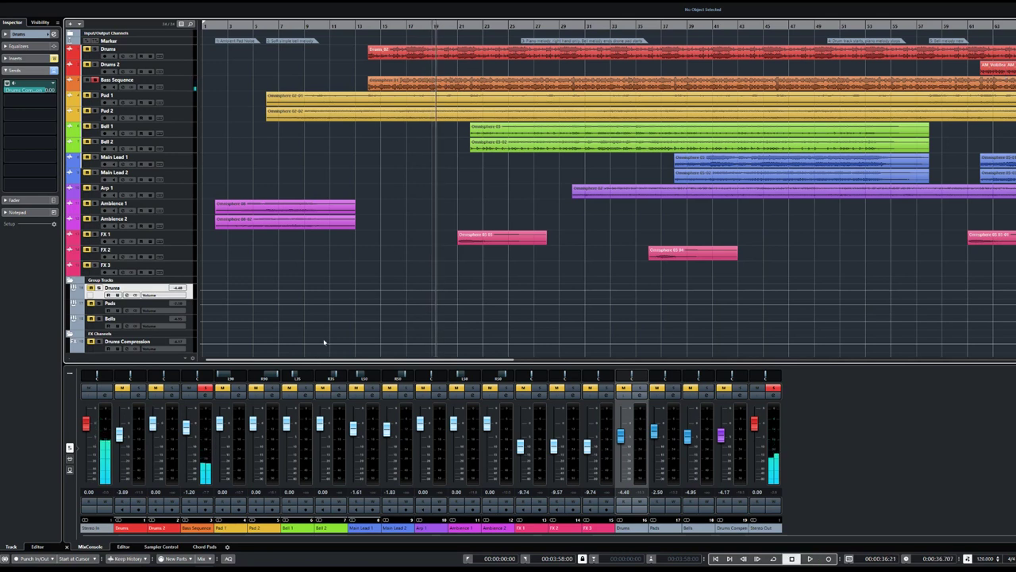
{"action": "key", "text": "KP_Add"}
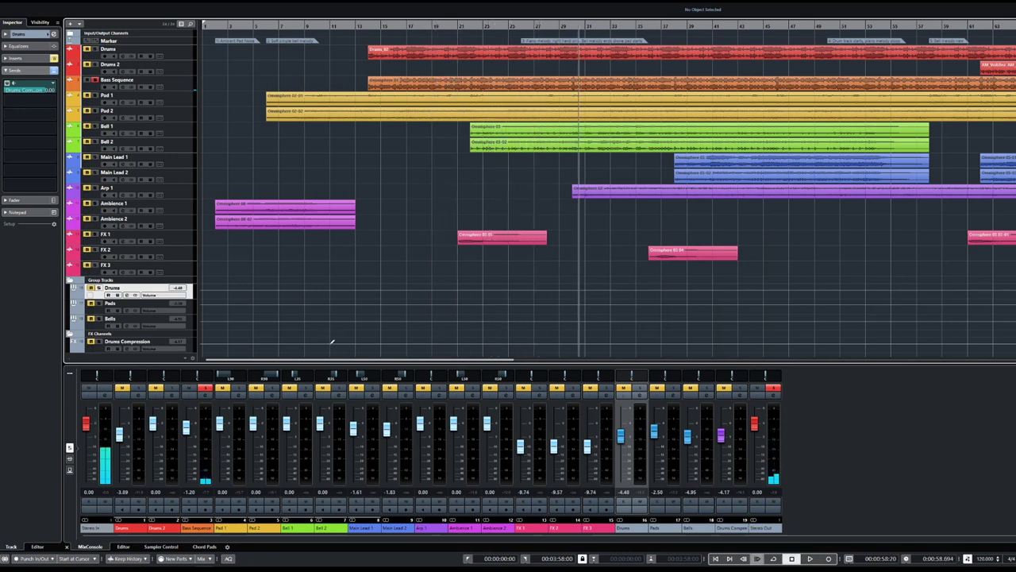
{"action": "left_click_drag", "start_coordinate": [336, 362], "coordinate": [493, 363]}
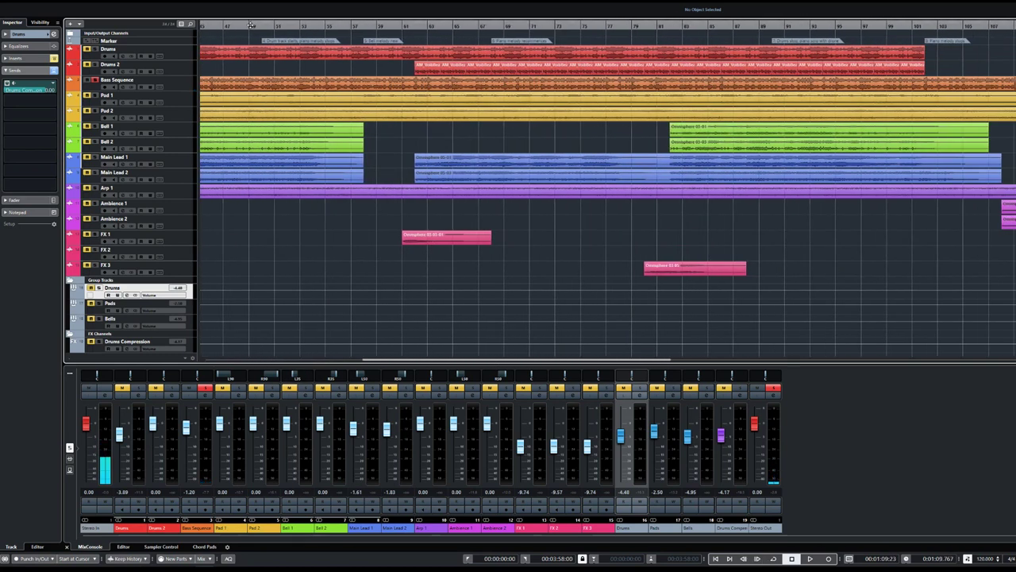
Step: Play the soloed Bass Sequence from 1:36, jump ahead to 1:53, and stop near 2:11
{"action": "left_click", "coordinate": [250, 26]}
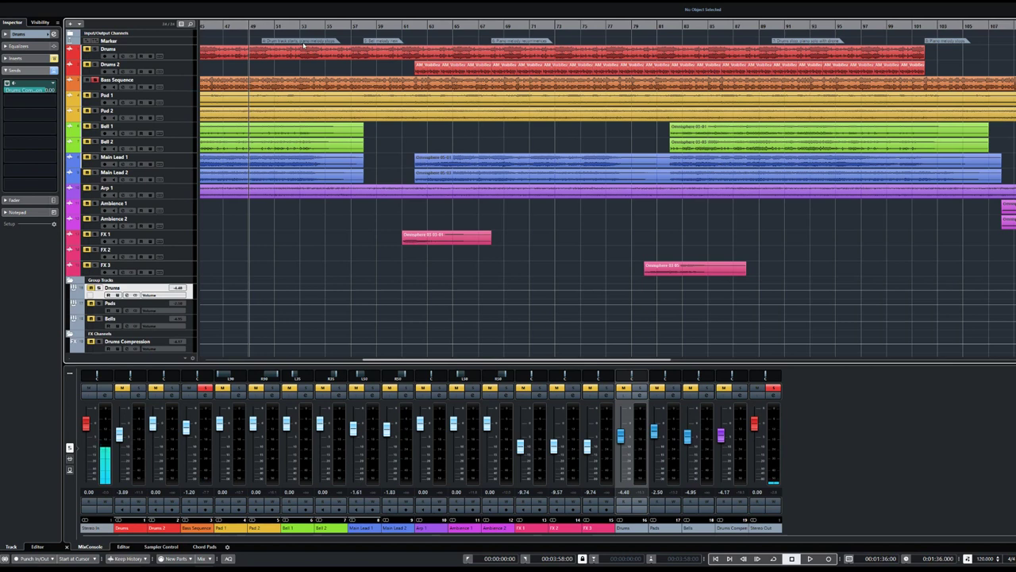
{"action": "key", "text": "space"}
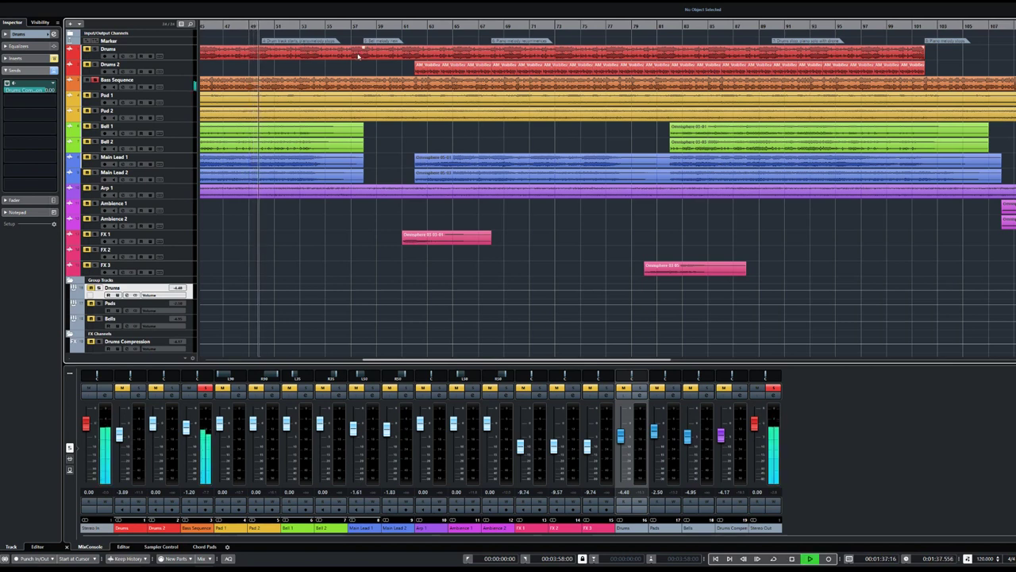
{"action": "left_click", "coordinate": [354, 26]}
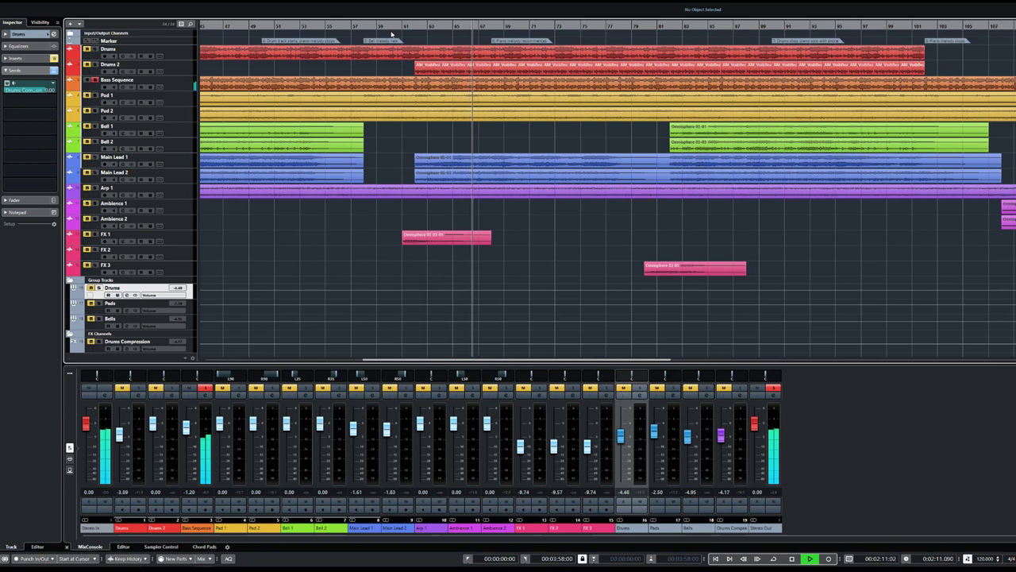
{"action": "key", "text": "space"}
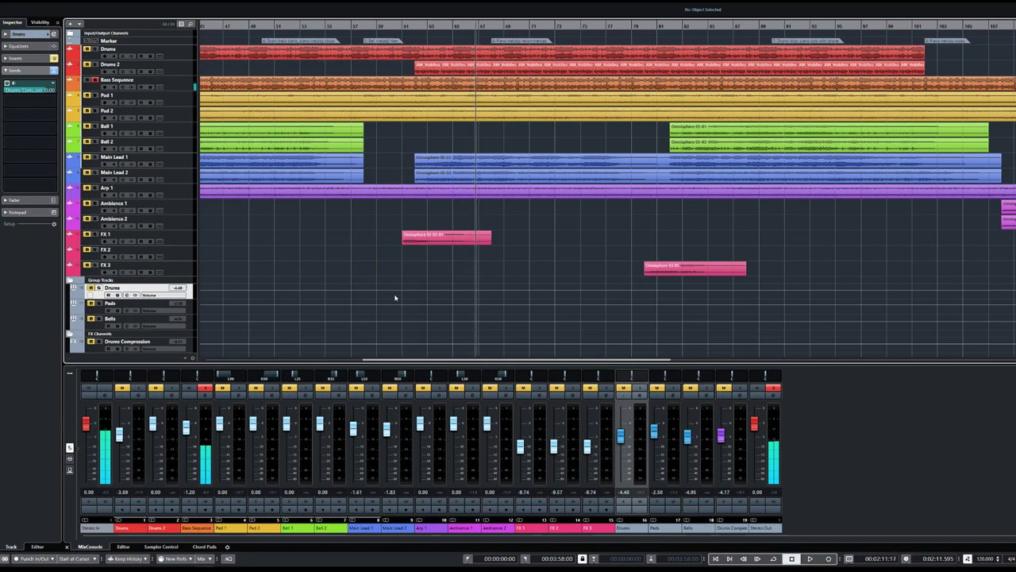
{"action": "left_click_drag", "start_coordinate": [403, 361], "coordinate": [359, 371]}
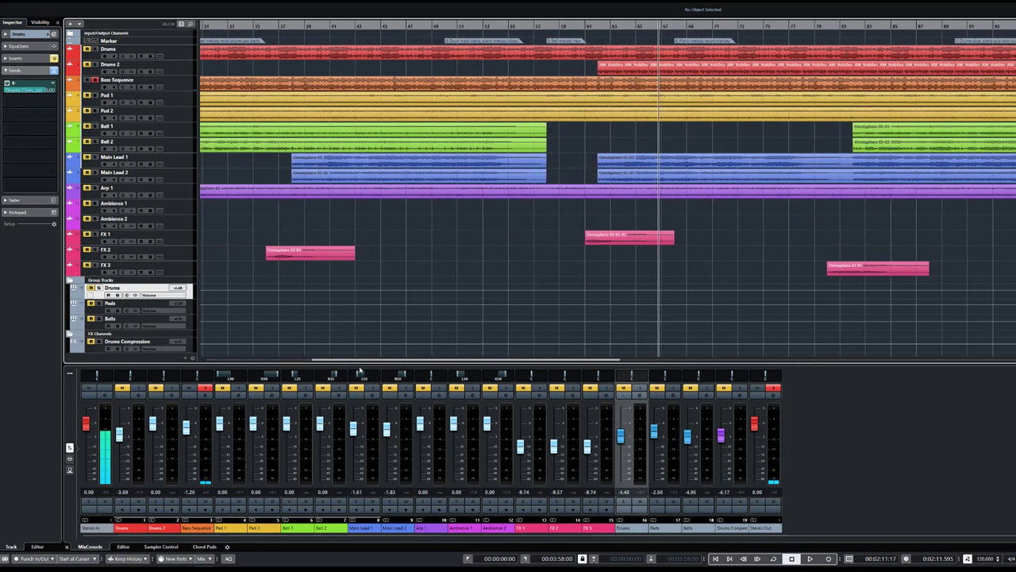
{"action": "left_click_drag", "start_coordinate": [359, 371], "coordinate": [550, 352]}
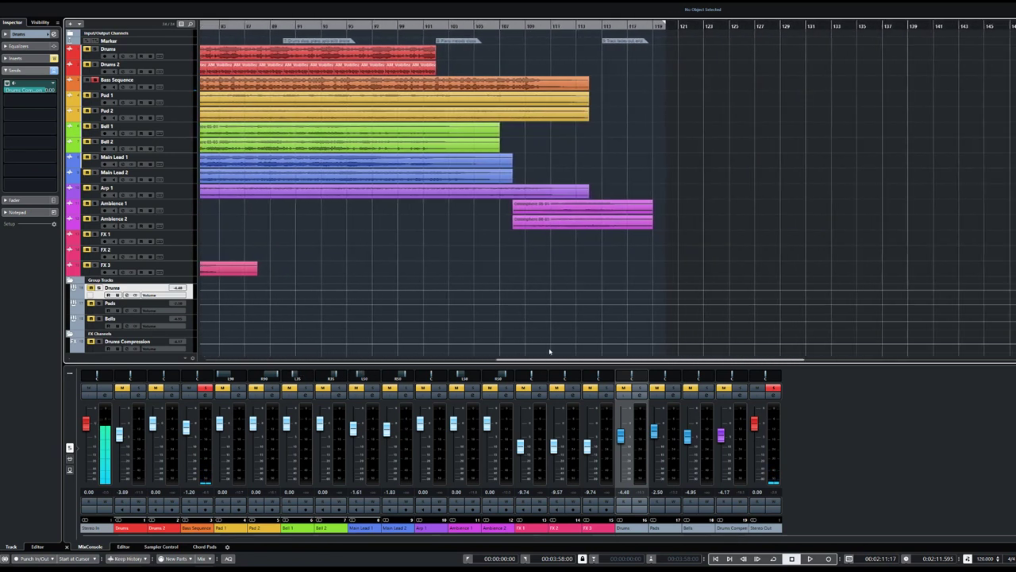
{"action": "left_click_drag", "start_coordinate": [549, 352], "coordinate": [248, 378]}
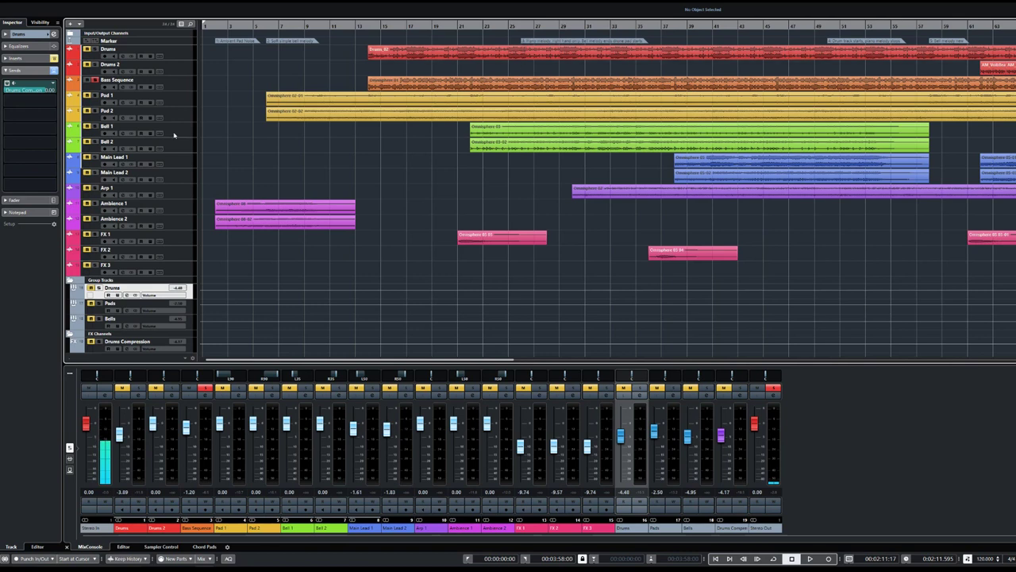
Step: Swap the Bass Sequence solo for Bell 1 and play from around bar 21
{"action": "left_click", "coordinate": [96, 126]}
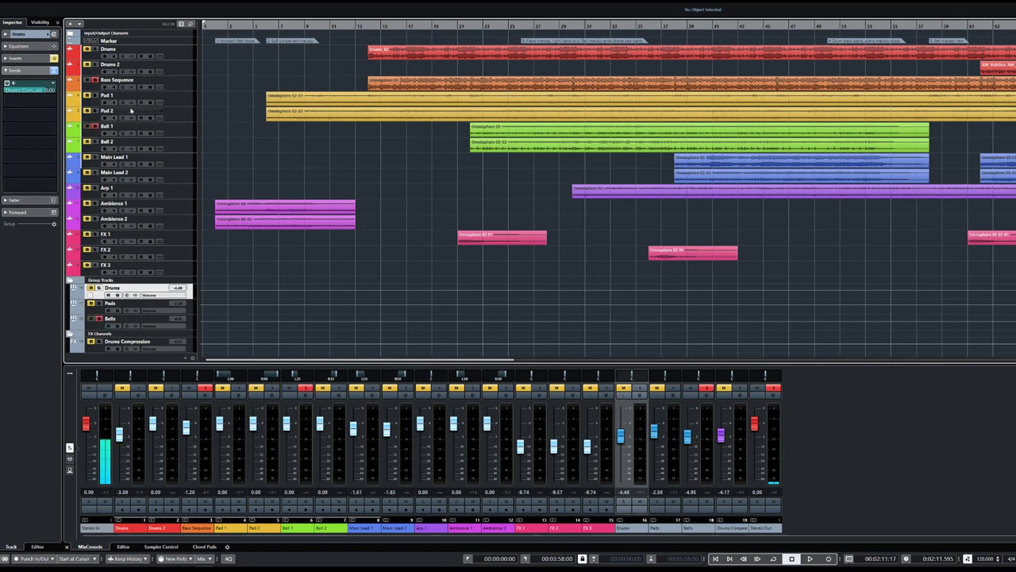
{"action": "left_click", "coordinate": [94, 80]}
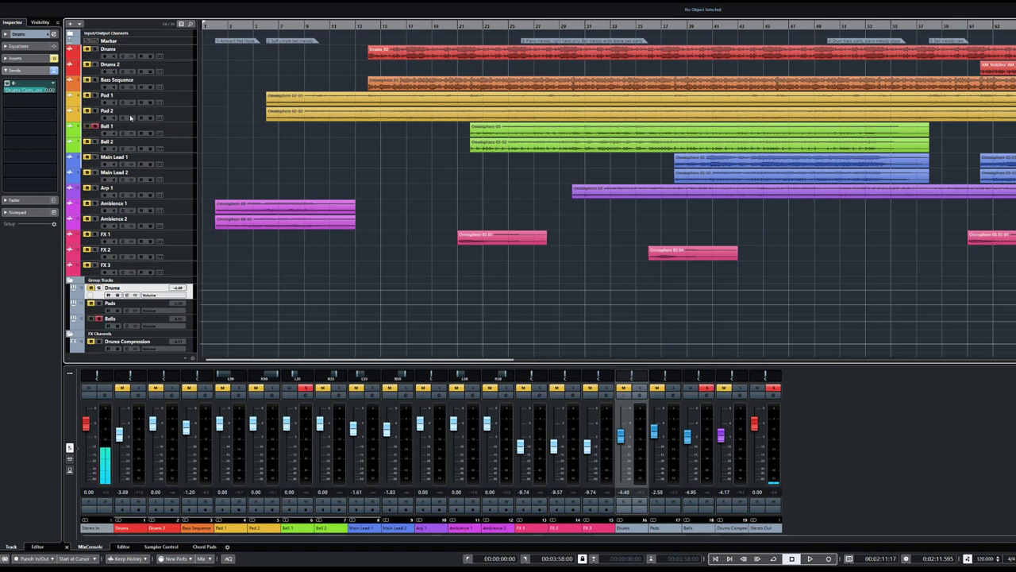
{"action": "left_click", "coordinate": [466, 25]}
{"action": "key", "text": "space"}
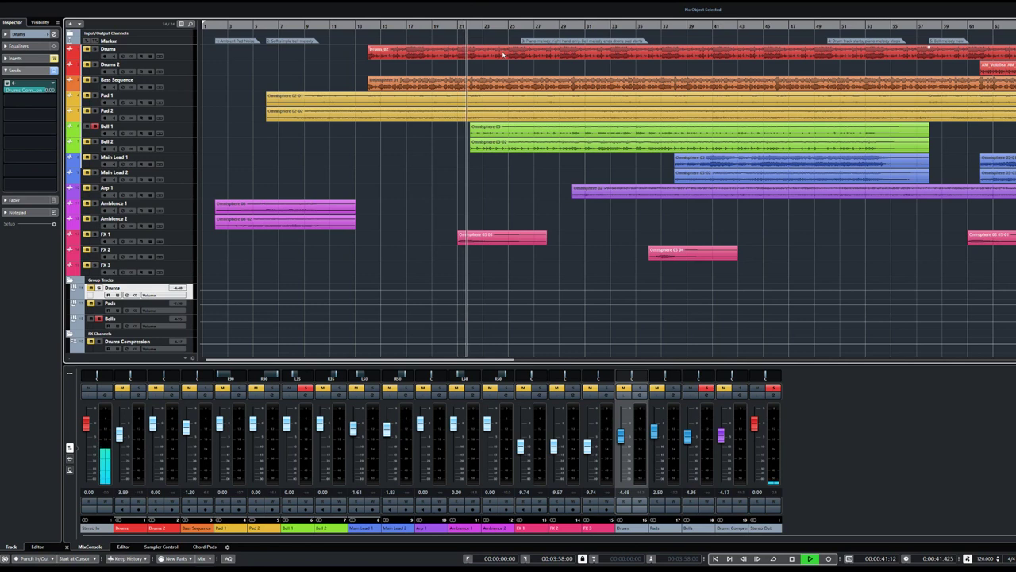
Step: Toggle the Bell 1 solo to compare Bell 2 alone and both bells, then stop
{"action": "left_click", "coordinate": [94, 126]}
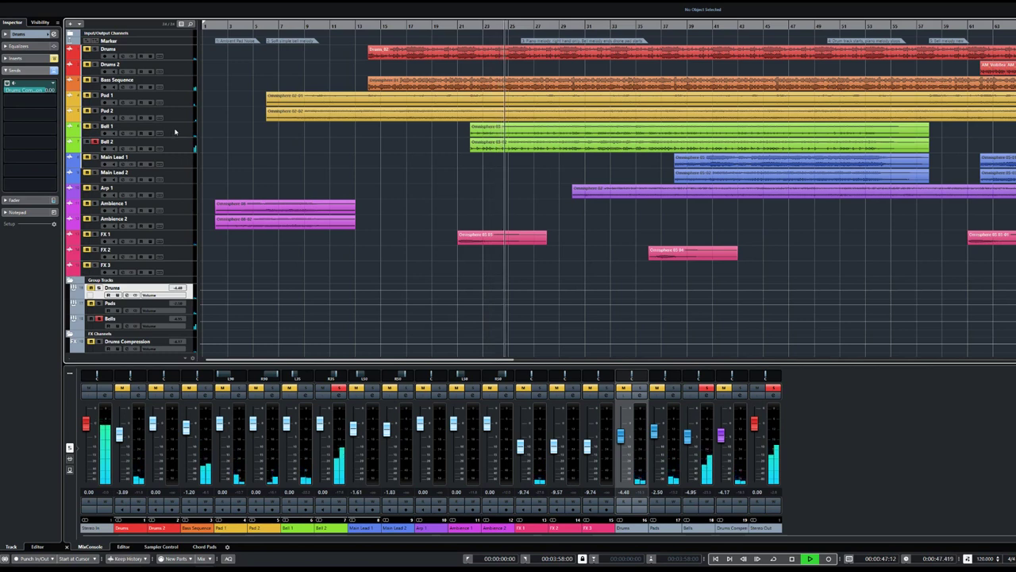
{"action": "left_click", "coordinate": [94, 126]}
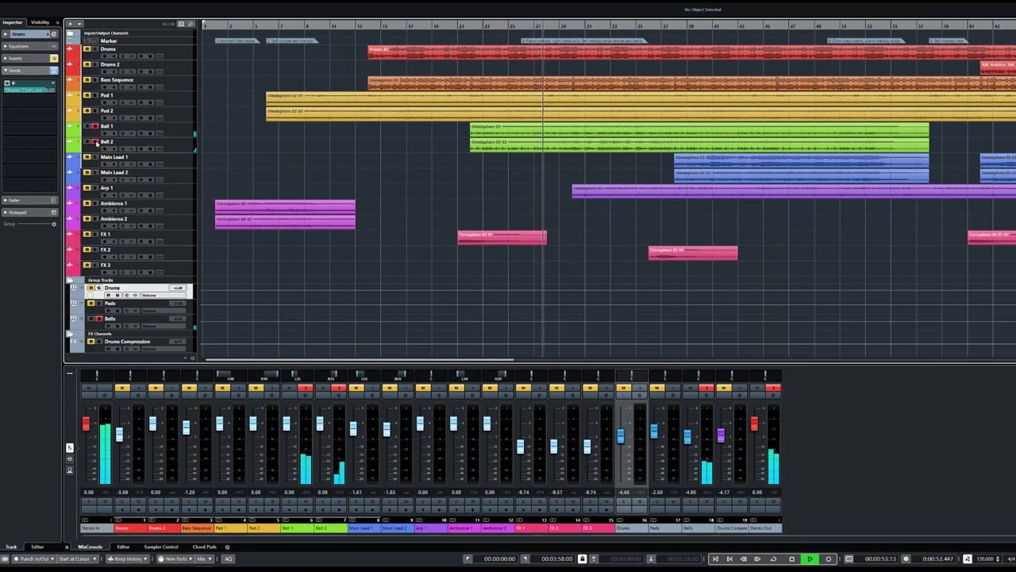
{"action": "left_click", "coordinate": [94, 126]}
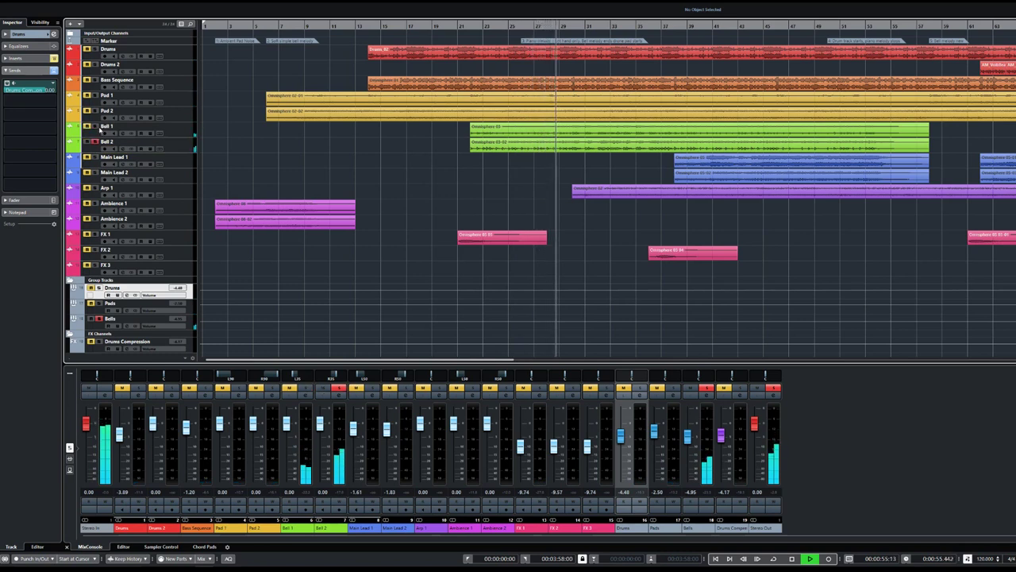
{"action": "left_click", "coordinate": [95, 126]}
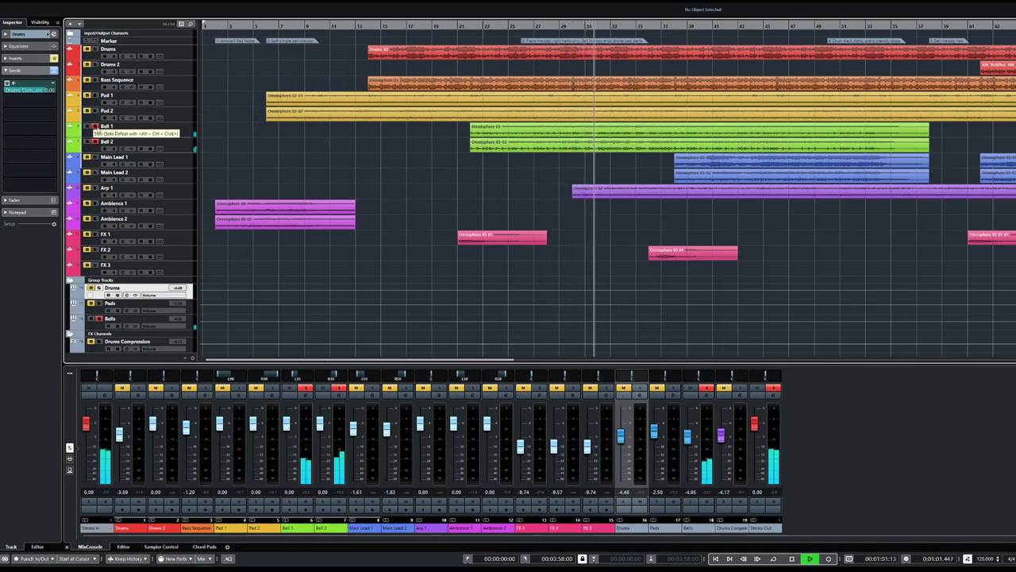
{"action": "key", "text": "space"}
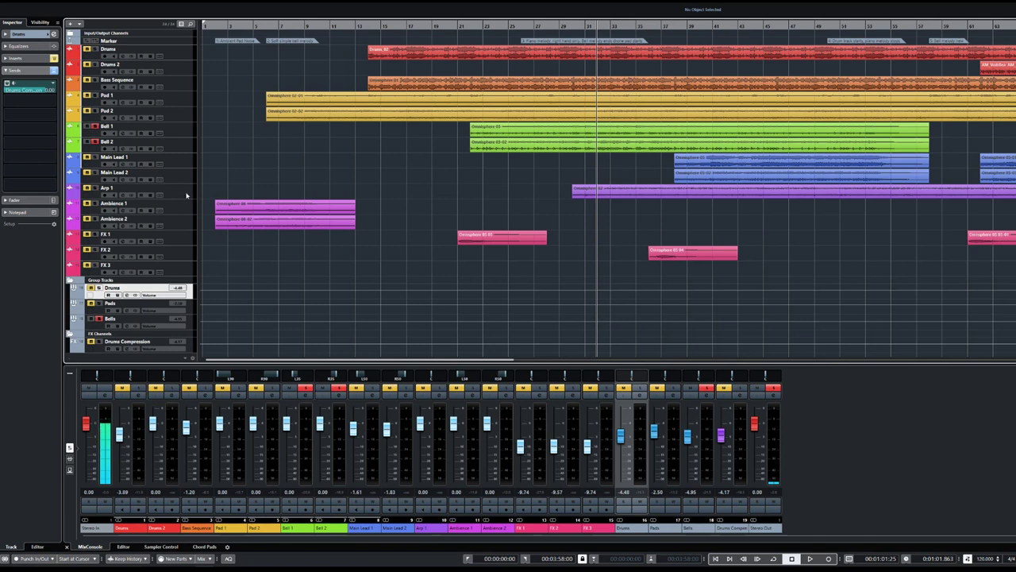
Step: Unsolo Bell 2 and Bell 1, then move the playhead back to bar 31
{"action": "left_click", "coordinate": [94, 141]}
{"action": "left_click", "coordinate": [95, 127]}
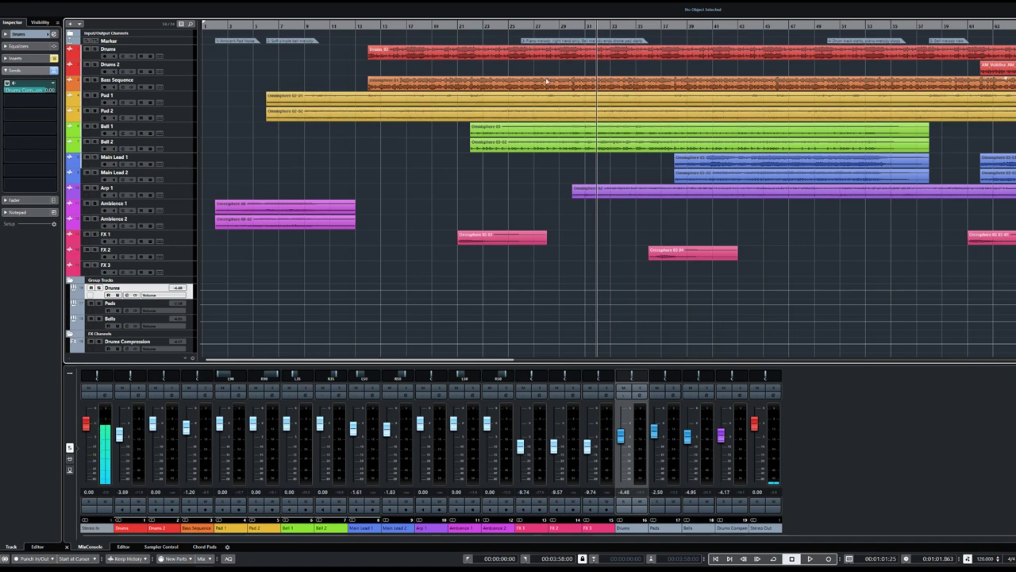
{"action": "left_click", "coordinate": [586, 24]}
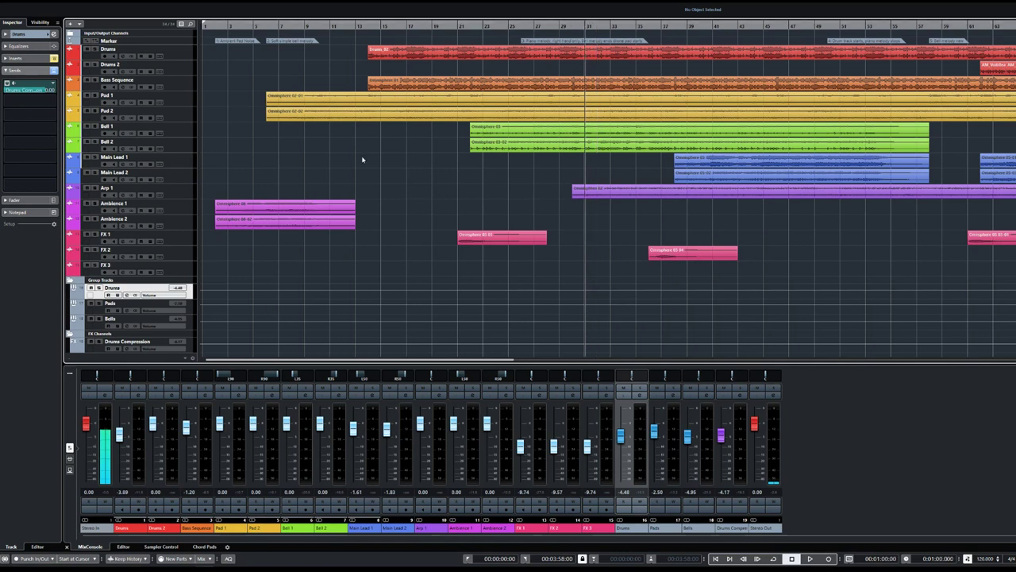
Step: Solo Arp 1 and play from just before bar 31
{"action": "left_click", "coordinate": [568, 25]}
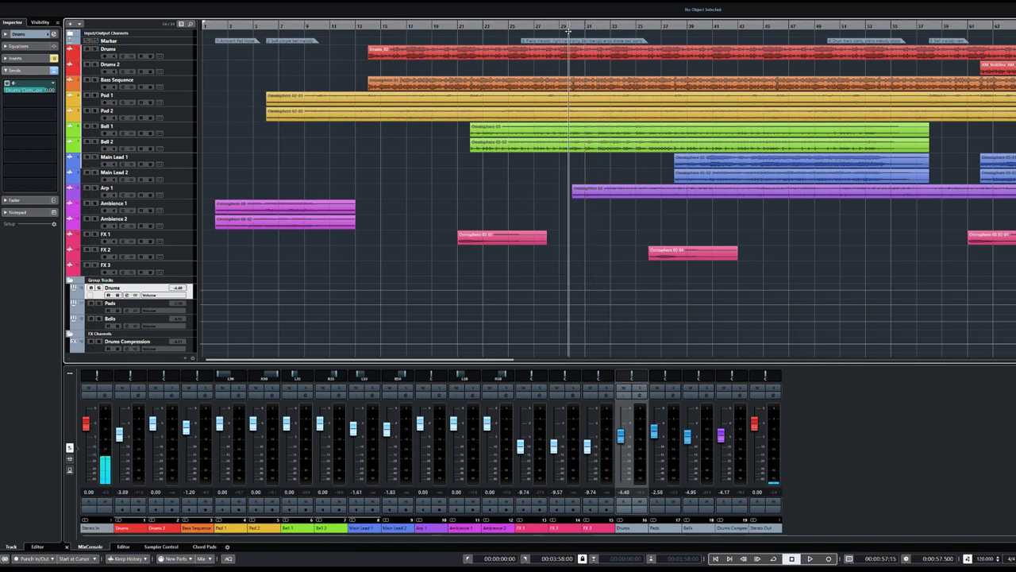
{"action": "left_click", "coordinate": [94, 188]}
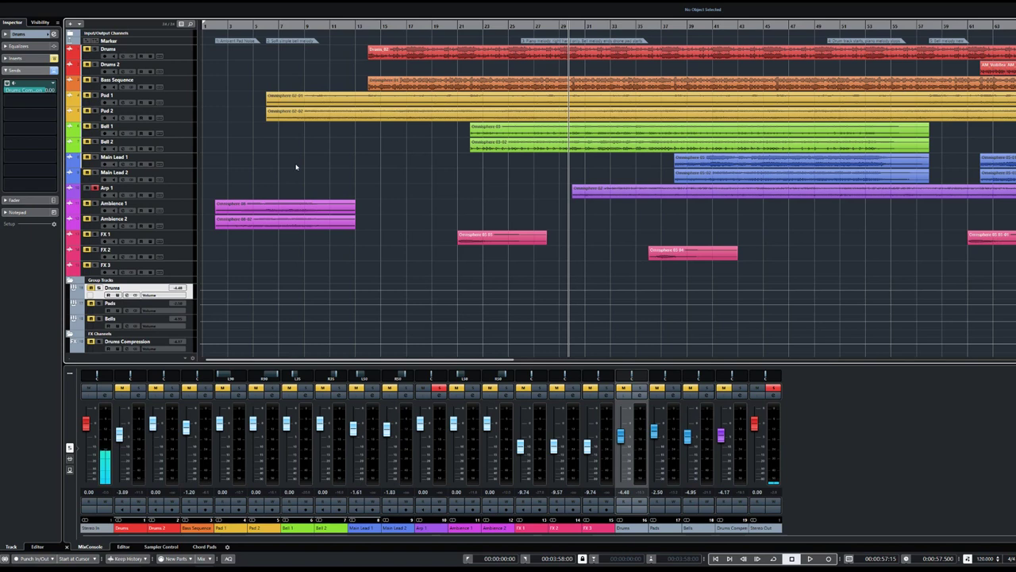
{"action": "key", "text": "space"}
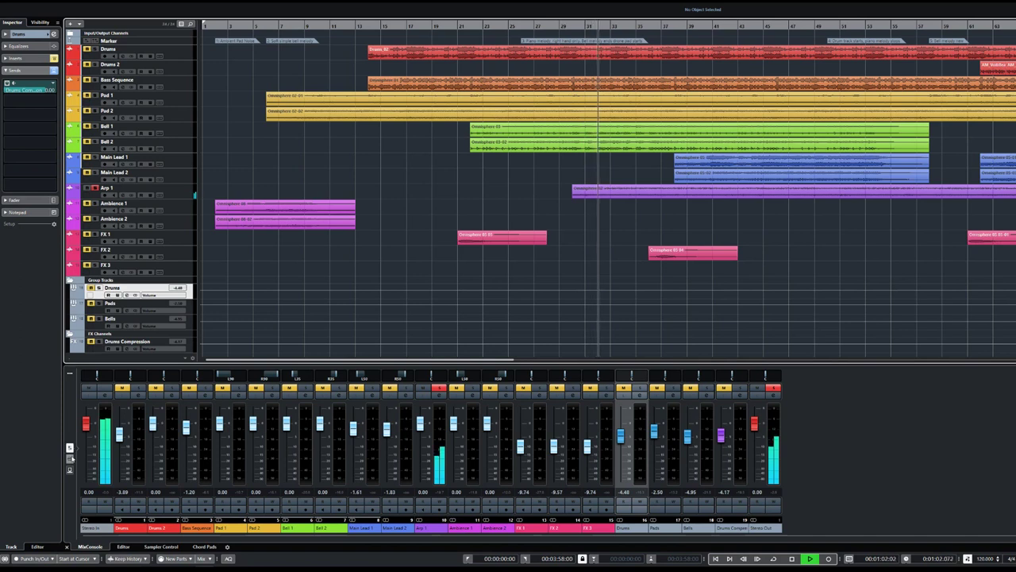
Step: Show the MixConsole inserts and inspect Arp 1's PanMan auto-panner window
{"action": "left_click", "coordinate": [69, 458]}
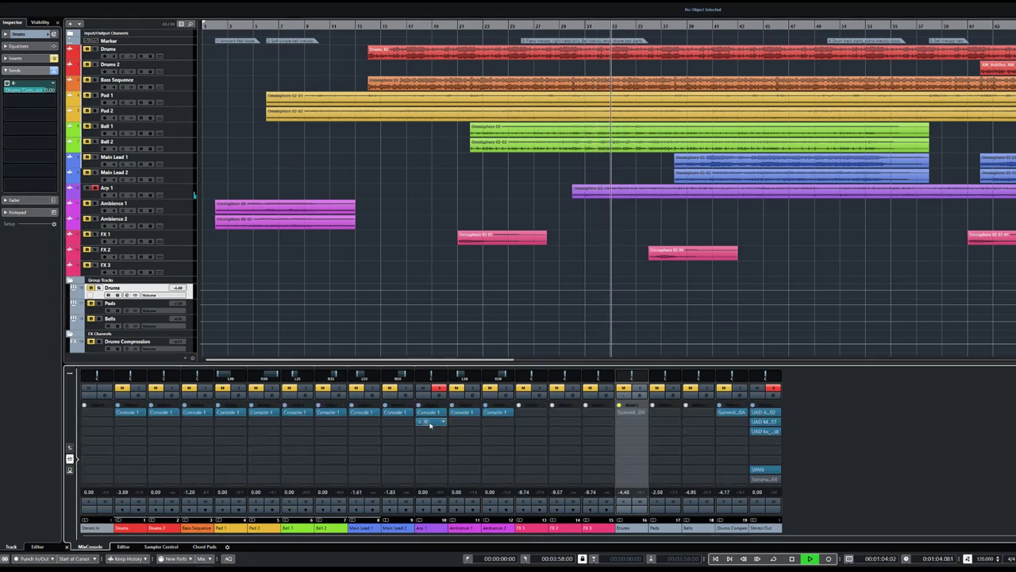
{"action": "left_click", "coordinate": [426, 422]}
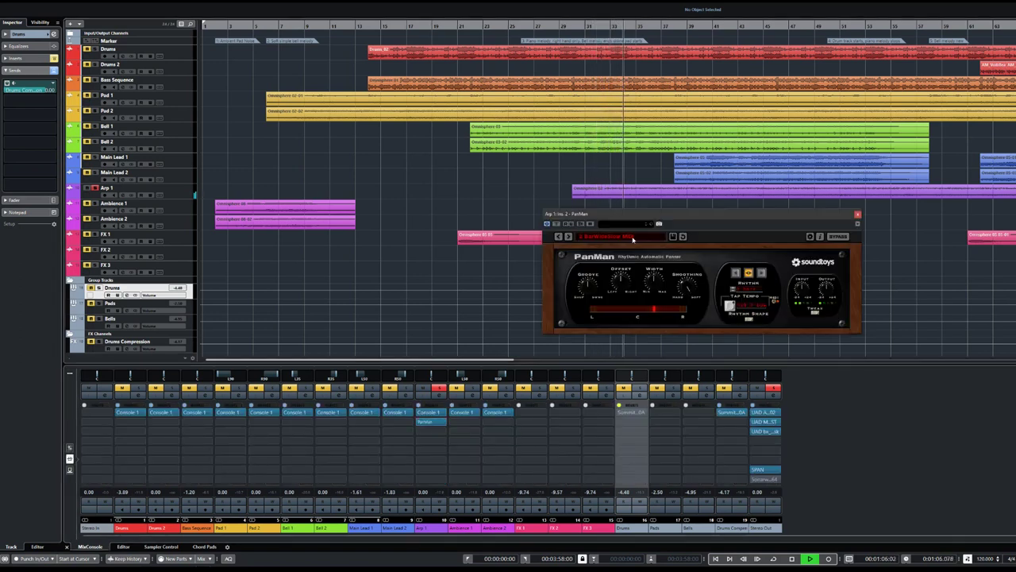
{"action": "left_click_drag", "start_coordinate": [642, 217], "coordinate": [349, 209]}
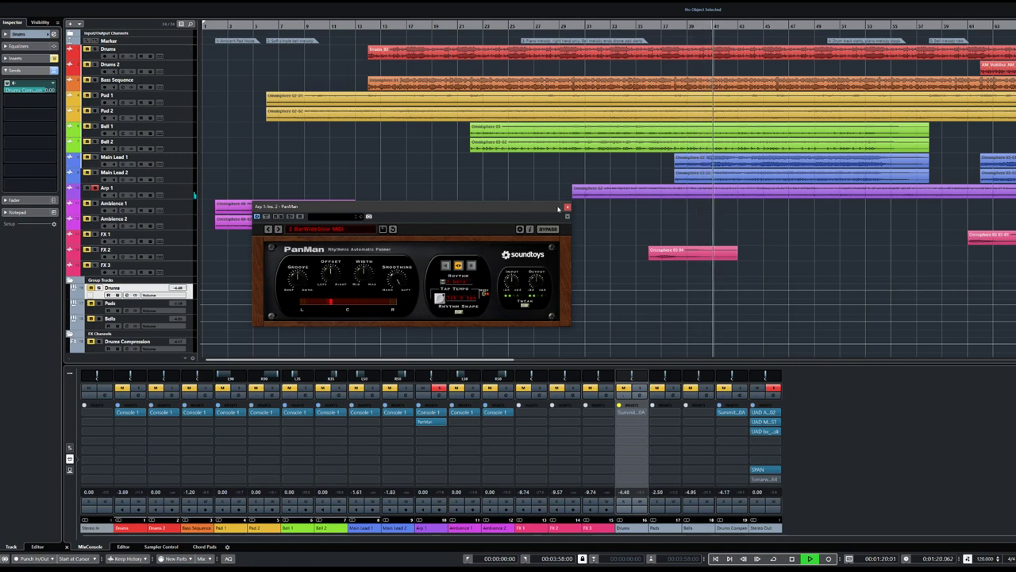
{"action": "key", "text": "Escape"}
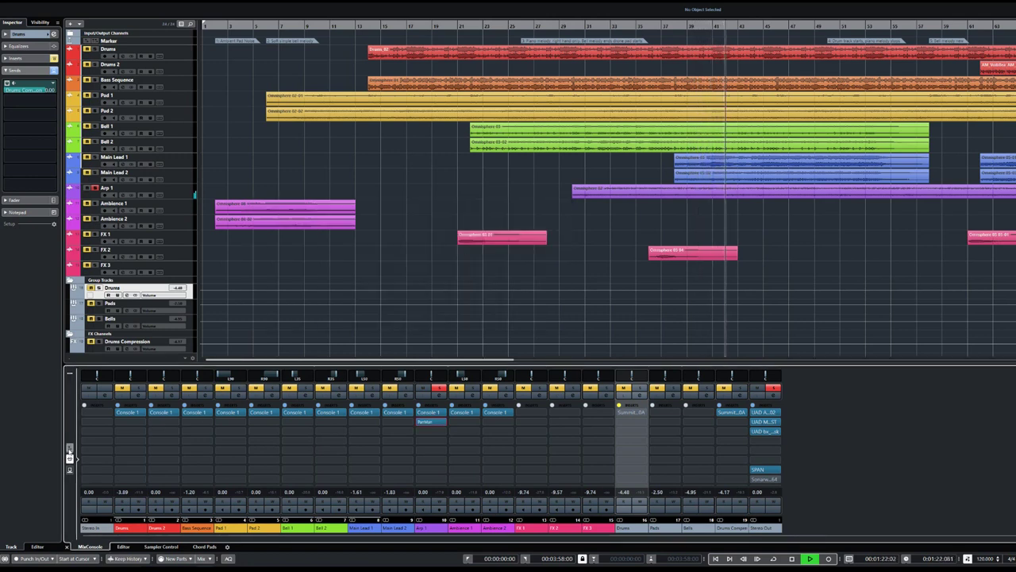
Step: Return the MixConsole to the fader view and add Bass Sequence to the solos
{"action": "left_click", "coordinate": [69, 447]}
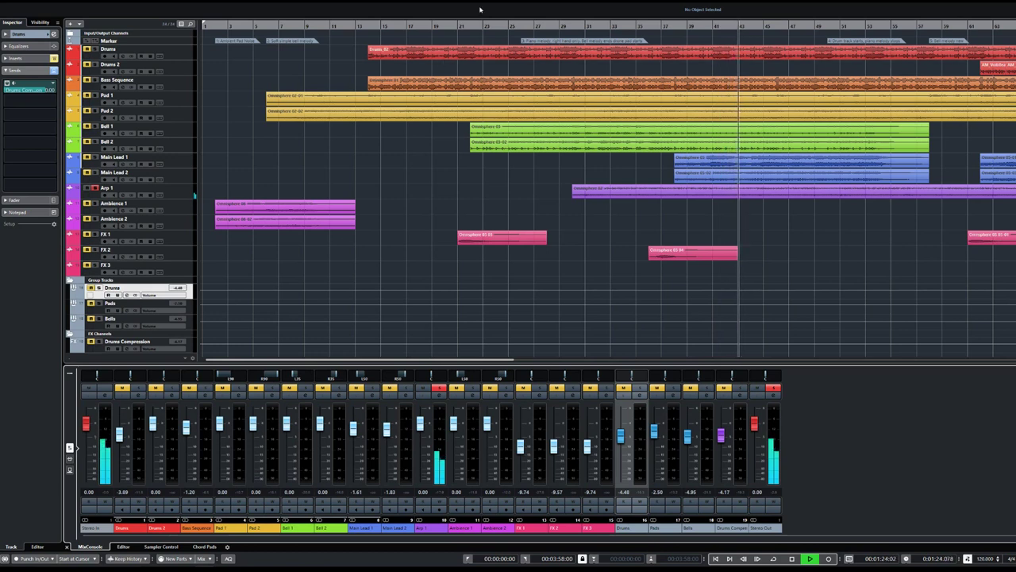
{"action": "left_click", "coordinate": [94, 79]}
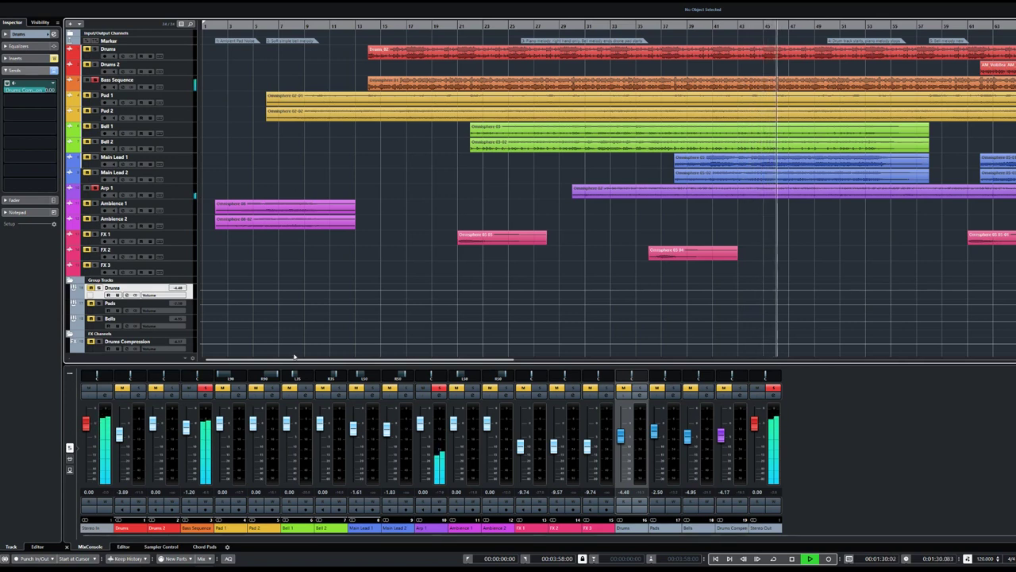
{"action": "left_click_drag", "start_coordinate": [295, 358], "coordinate": [421, 358]}
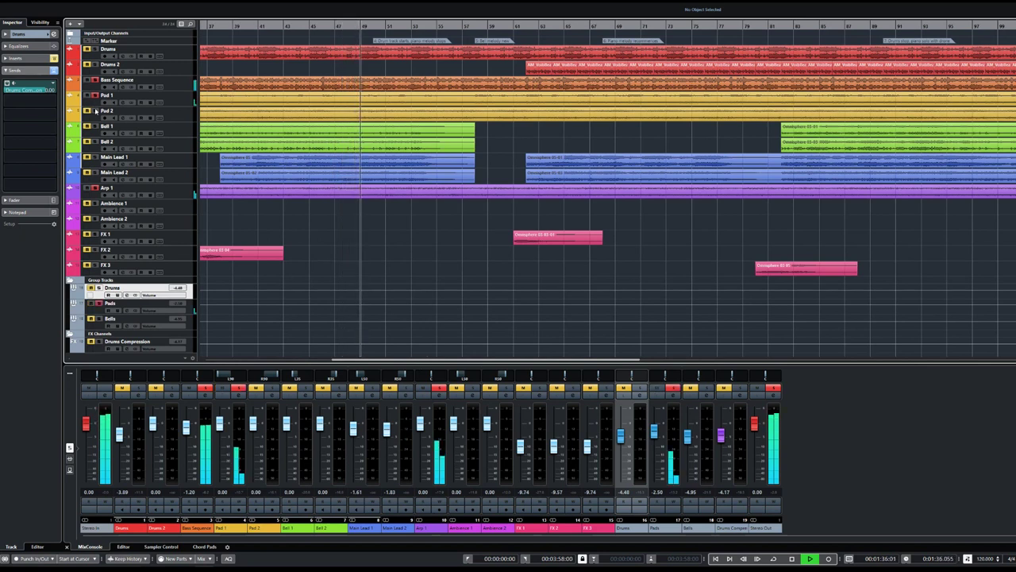
Step: Follow playback further into the song, stop, and set the playhead to about 1:13
{"action": "left_click_drag", "start_coordinate": [407, 359], "coordinate": [422, 360]}
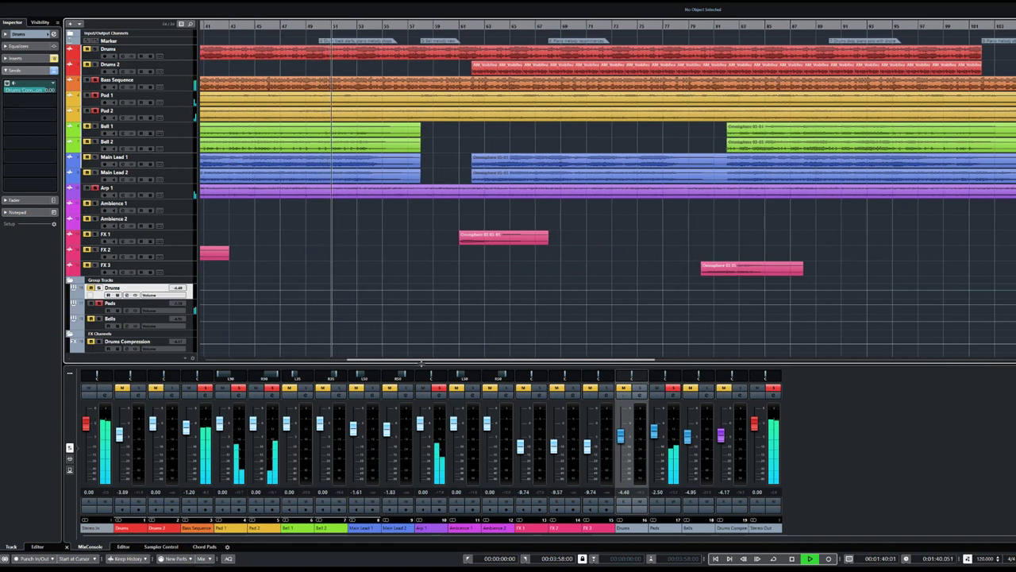
{"action": "key", "text": "space"}
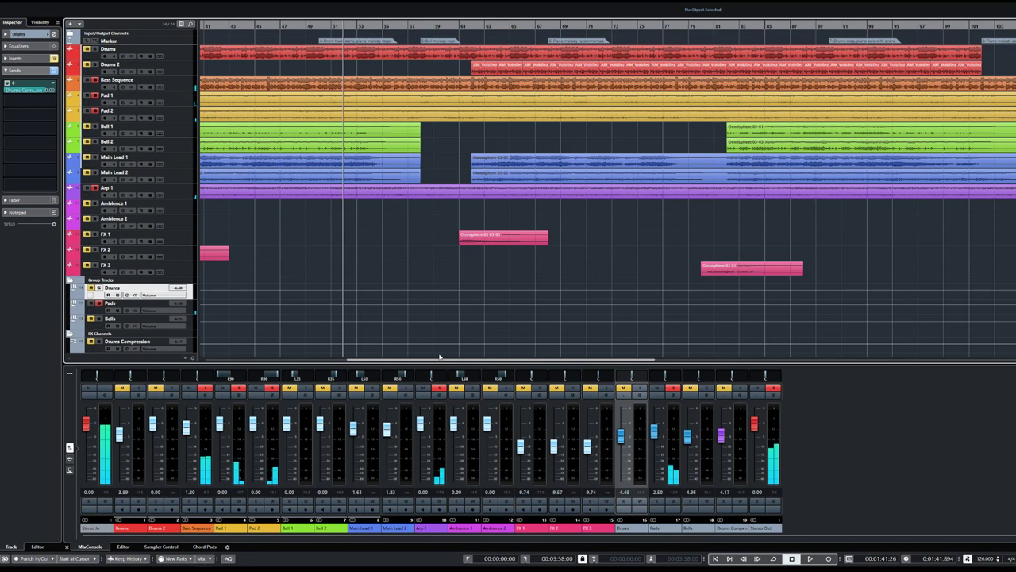
{"action": "left_click_drag", "start_coordinate": [450, 363], "coordinate": [386, 361]}
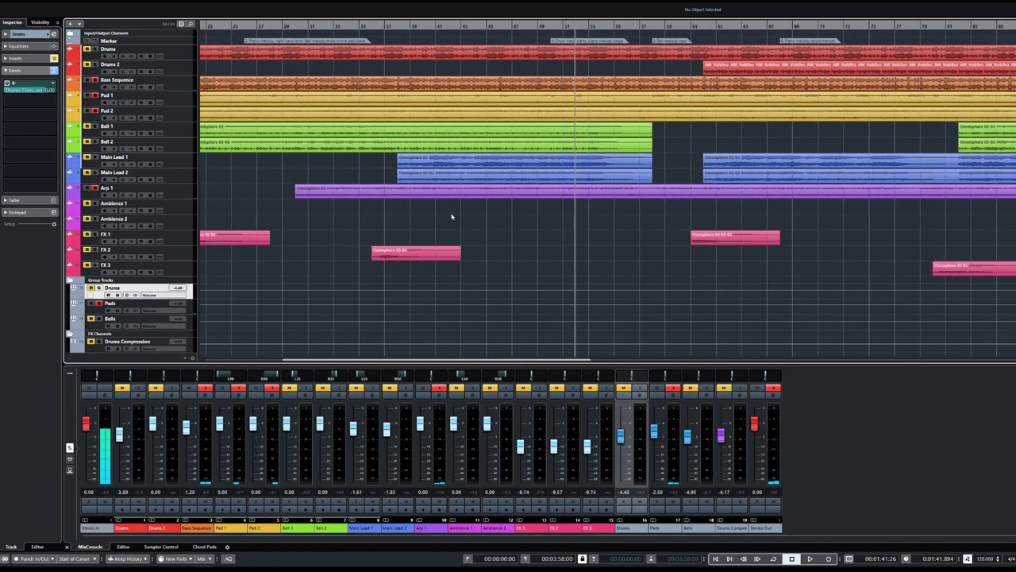
{"action": "left_click_drag", "start_coordinate": [479, 362], "coordinate": [463, 291]}
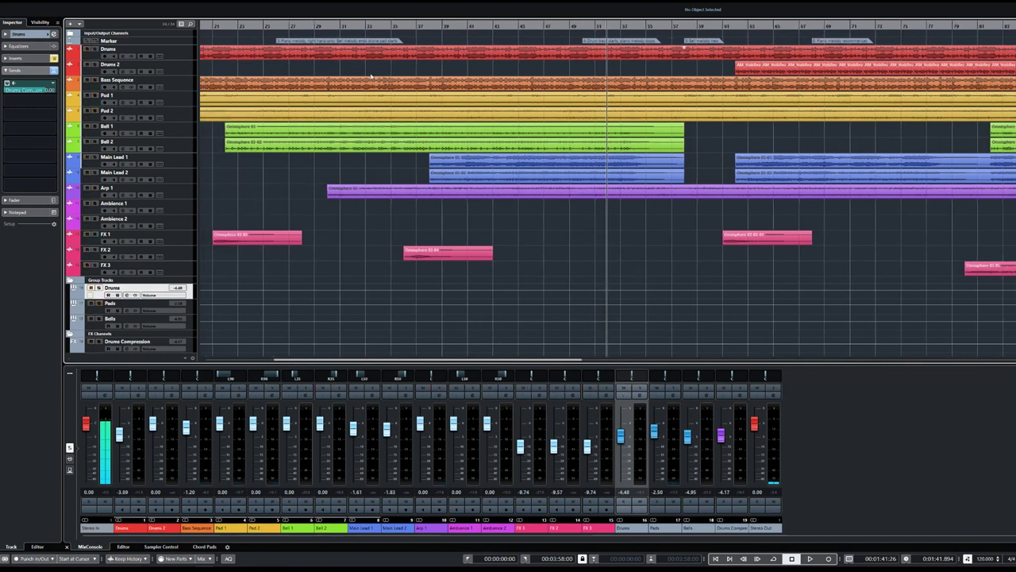
{"action": "left_click", "coordinate": [425, 26]}
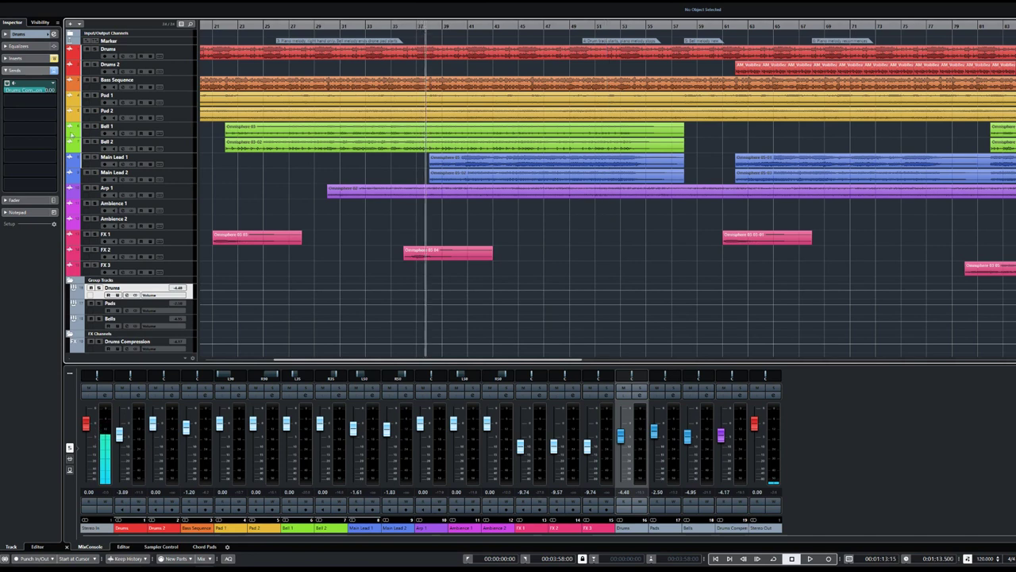
Step: Solo Main Lead 1, briefly toggle Main Lead 2, and play until about 1:31
{"action": "left_click", "coordinate": [93, 158]}
{"action": "left_click", "coordinate": [96, 173]}
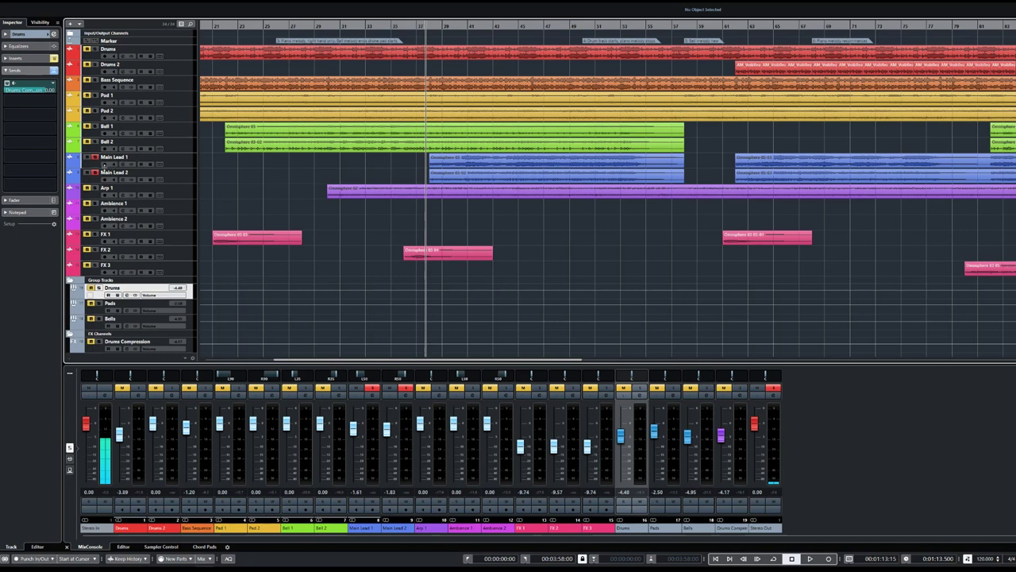
{"action": "left_click", "coordinate": [95, 173]}
{"action": "key", "text": "space"}
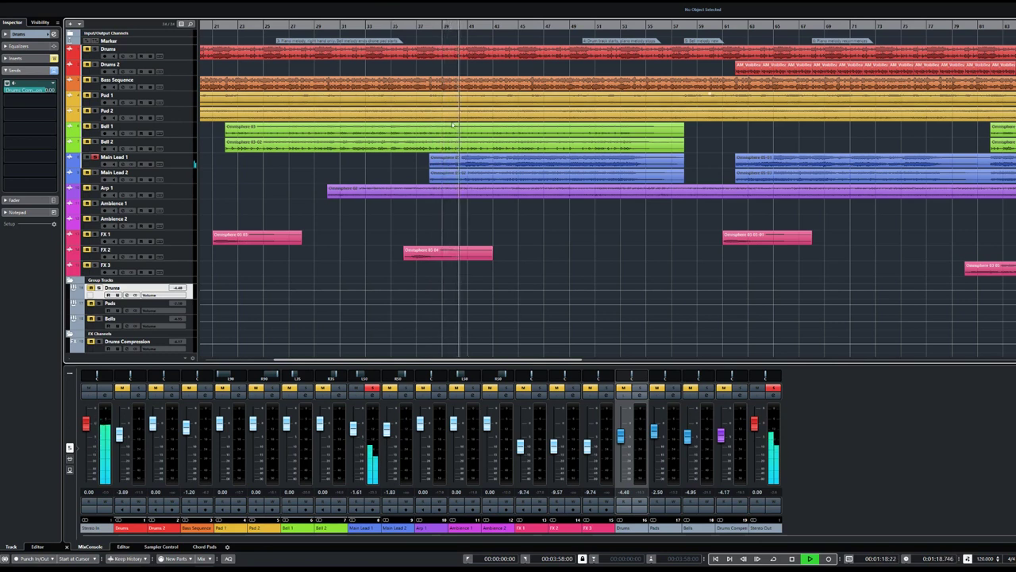
{"action": "left_click_drag", "start_coordinate": [372, 362], "coordinate": [422, 363]}
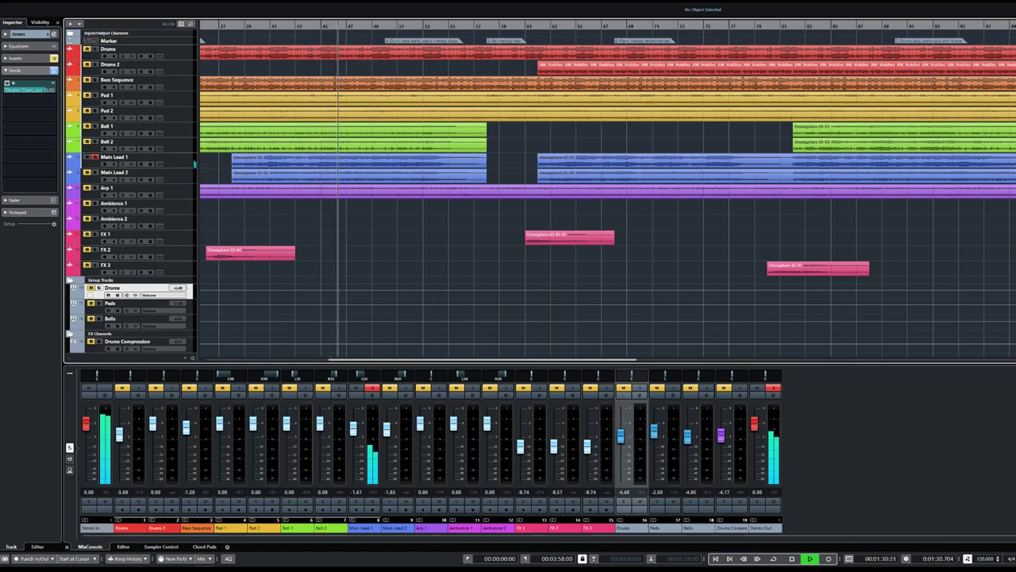
{"action": "key", "text": "space"}
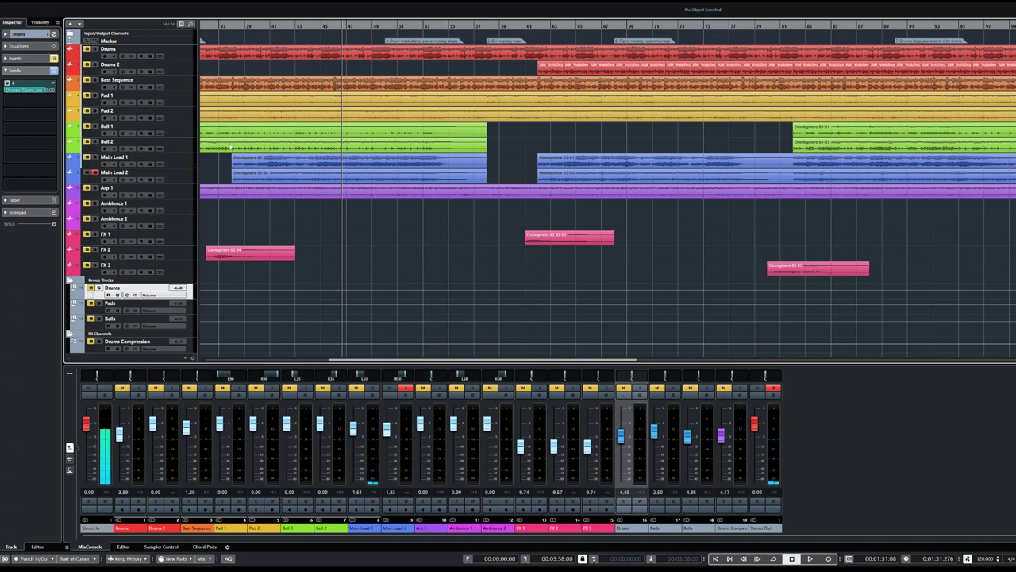
Step: Play the soloed main leads from 1:14 twice, stopping each time
{"action": "left_click", "coordinate": [231, 28]}
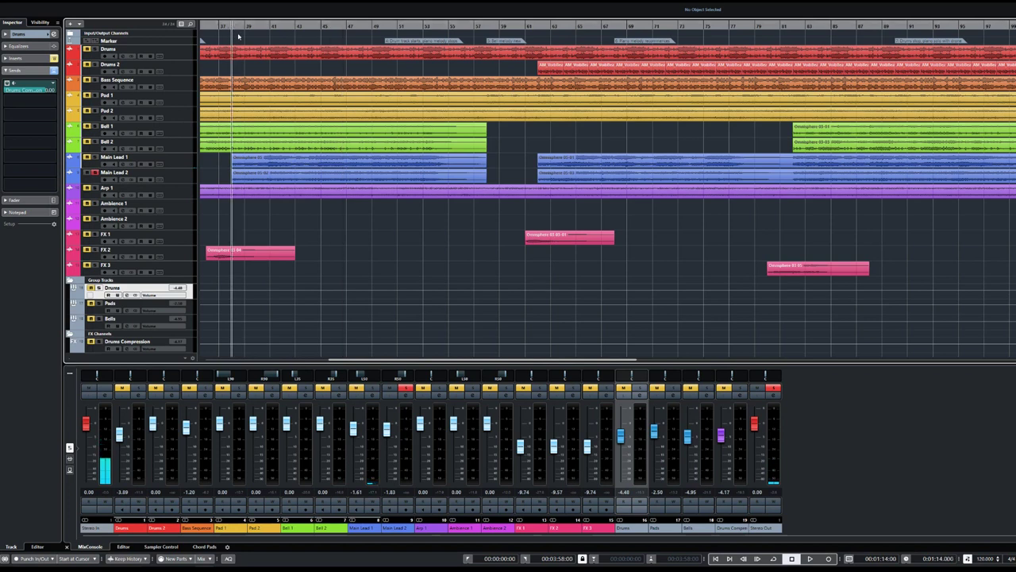
{"action": "key", "text": "space"}
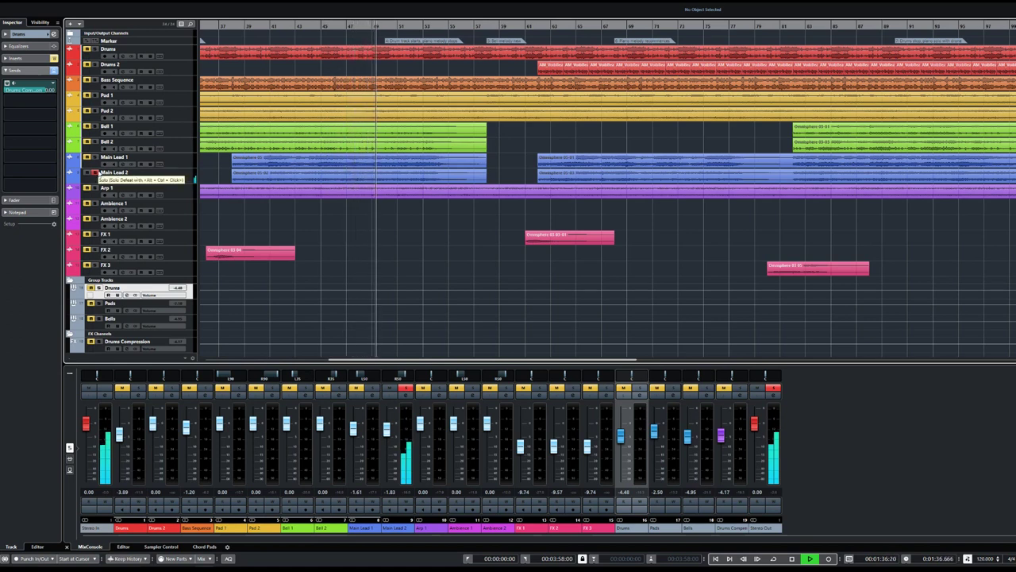
{"action": "key", "text": "space"}
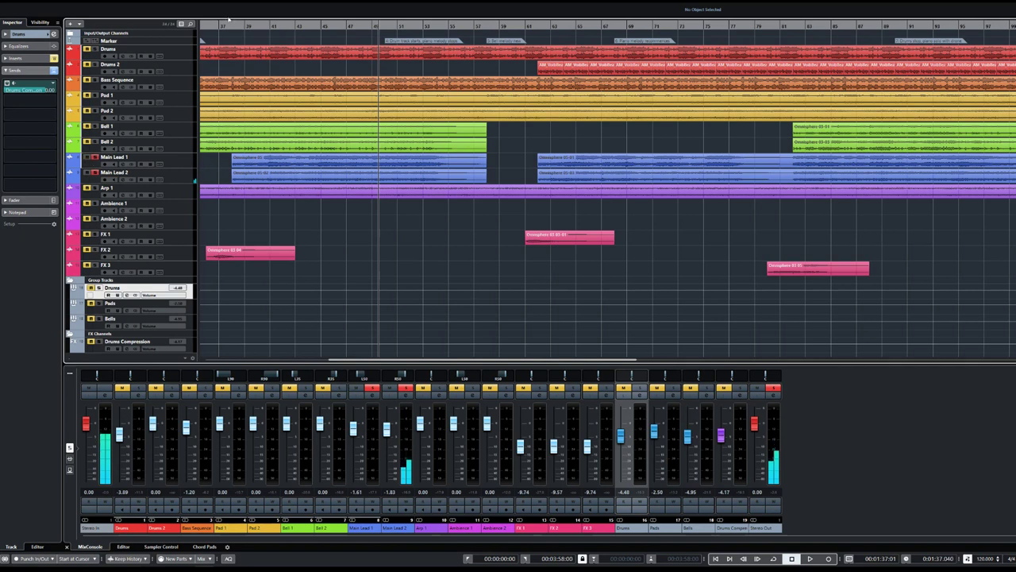
{"action": "left_click", "coordinate": [231, 27]}
{"action": "key", "text": "space"}
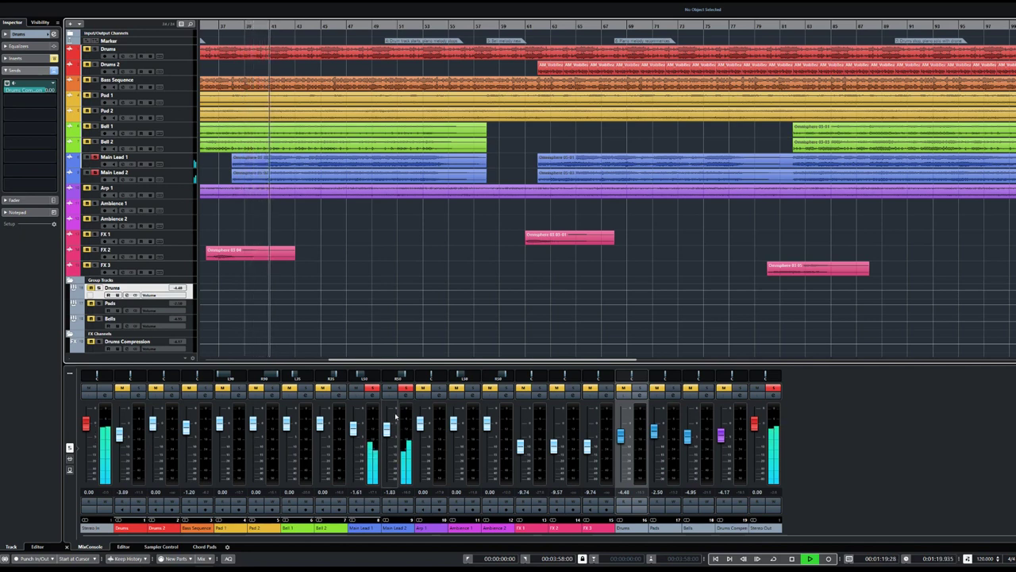
{"action": "key", "text": "space"}
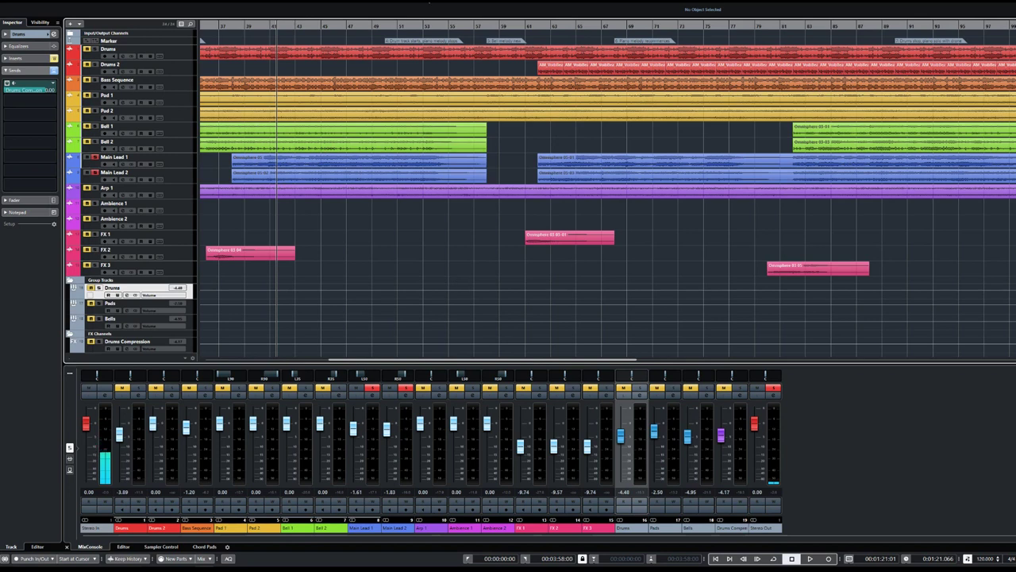
{"action": "key", "text": "alt+m"}
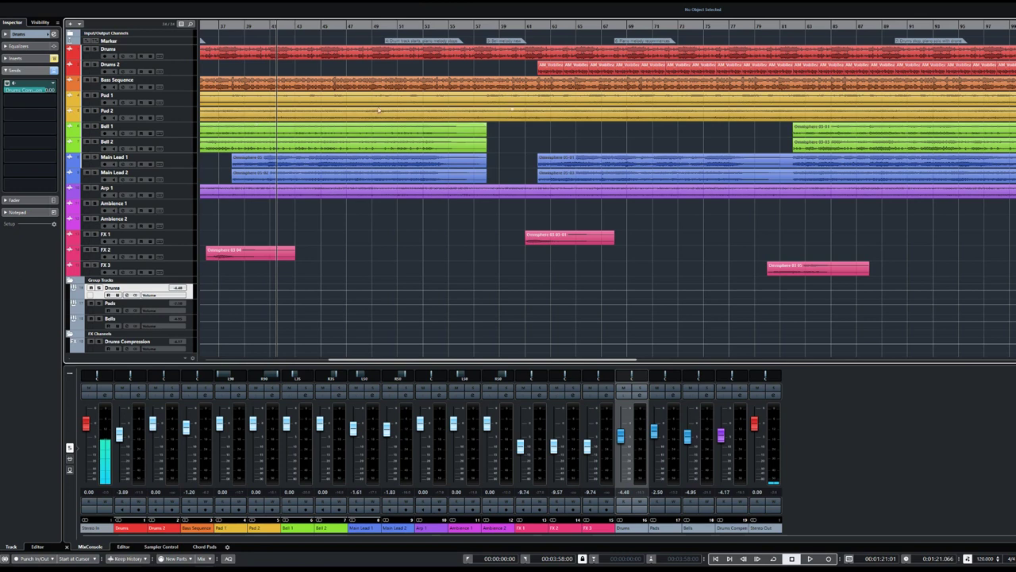
Step: Play the full mix with no solos from about 1:16, near bar 39
{"action": "left_click", "coordinate": [94, 49]}
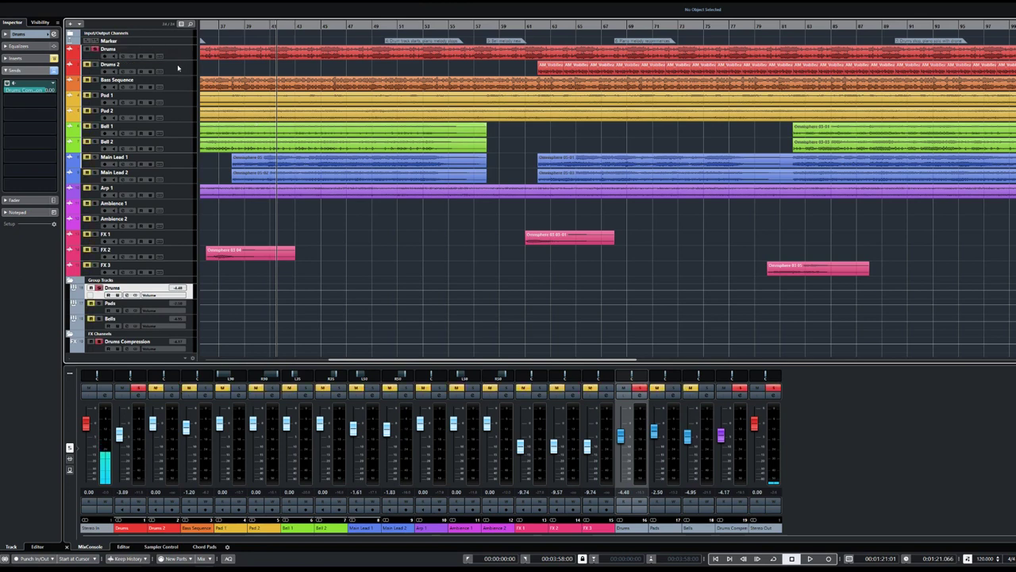
{"action": "key", "text": "space"}
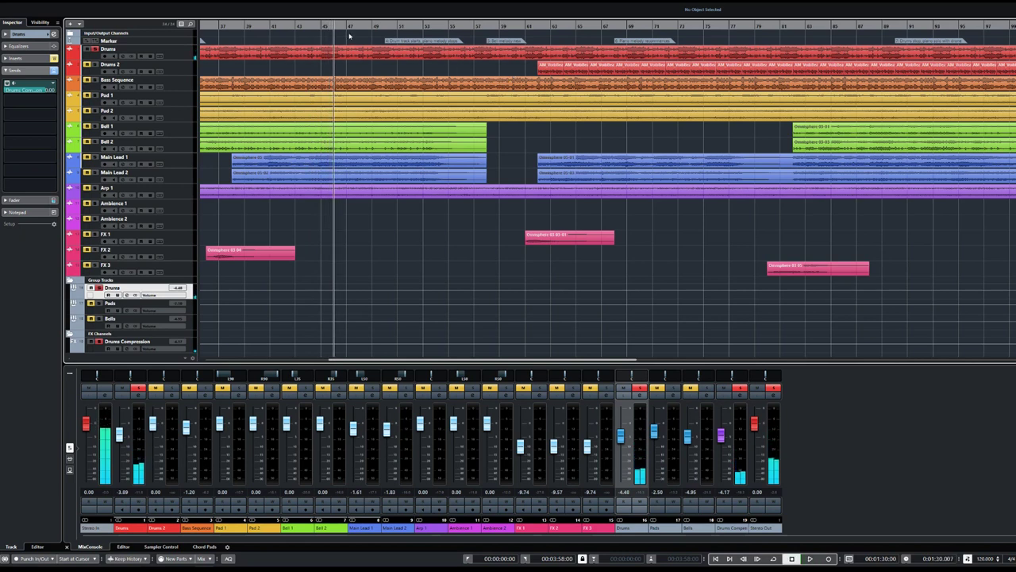
{"action": "left_click", "coordinate": [244, 25]}
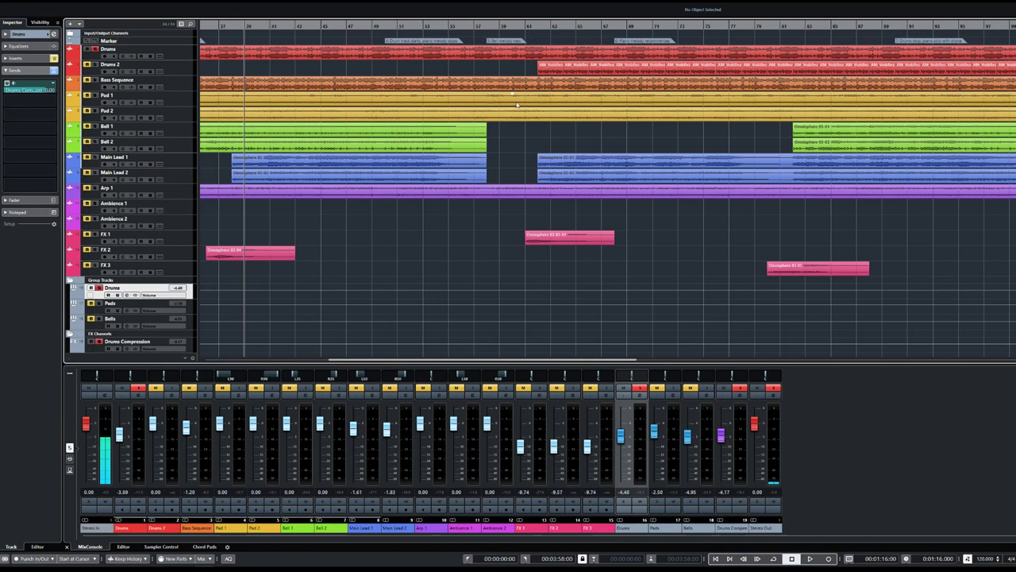
{"action": "key", "text": "space"}
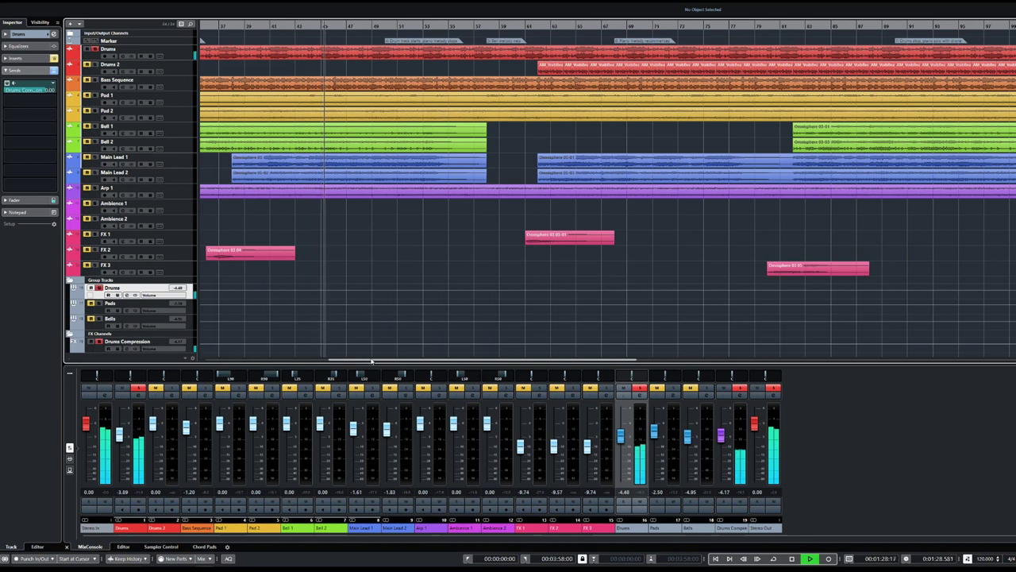
{"action": "left_click_drag", "start_coordinate": [371, 362], "coordinate": [409, 363]}
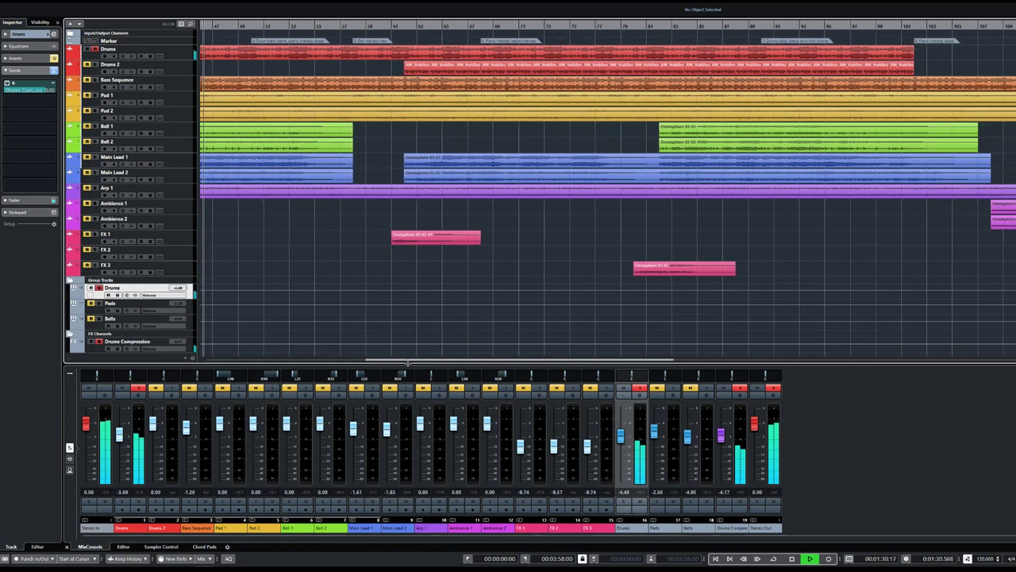
Step: Hear the drums soloed from about 2:02, stopping around 2:16
{"action": "left_click", "coordinate": [399, 26]}
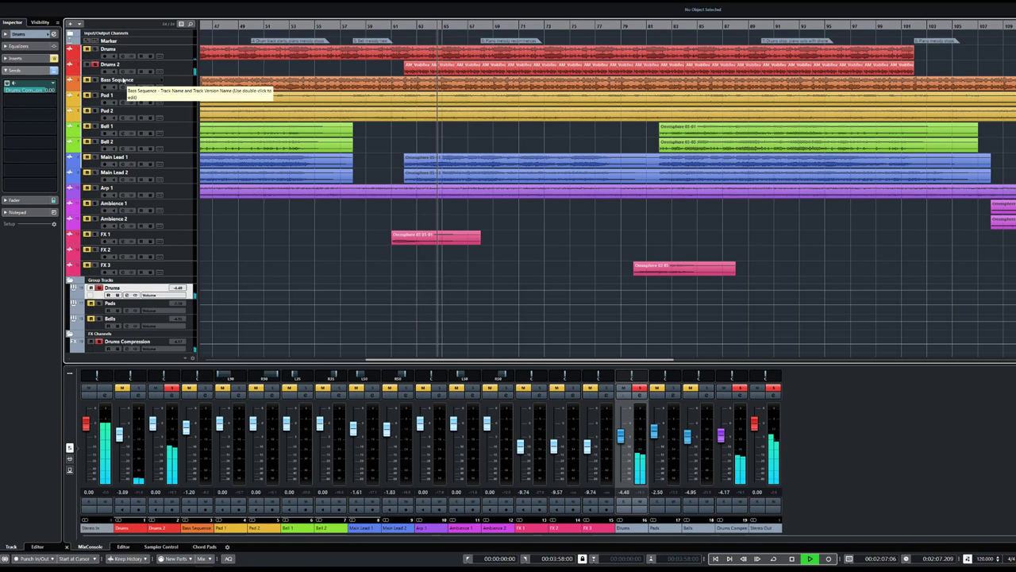
{"action": "left_click", "coordinate": [96, 49]}
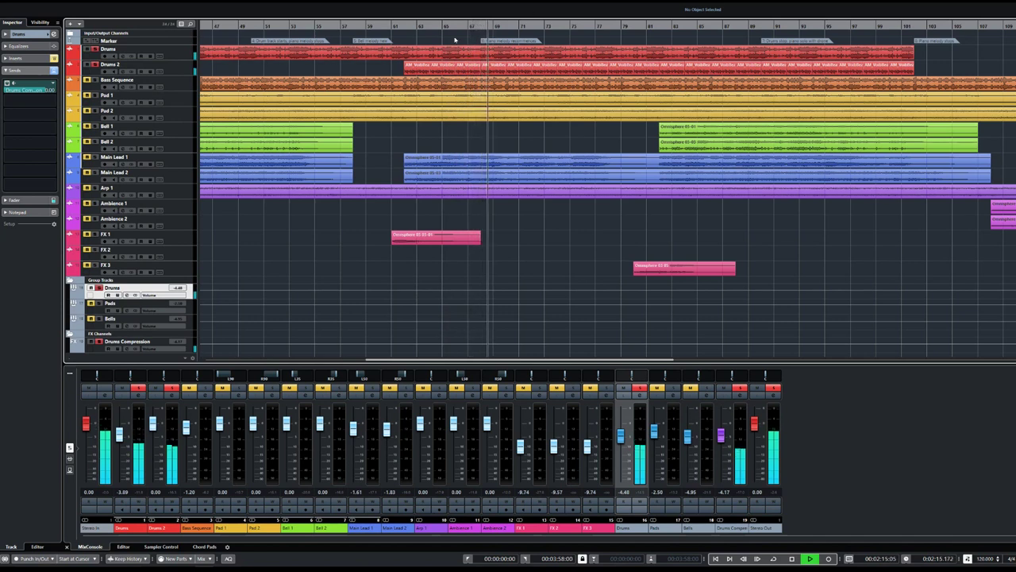
{"action": "key", "text": "space"}
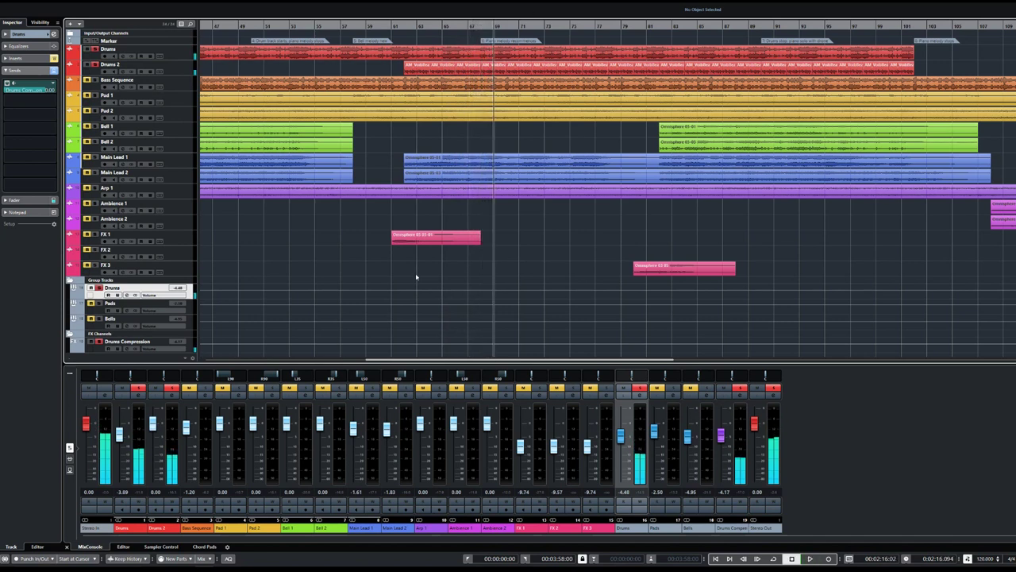
{"action": "left_click_drag", "start_coordinate": [436, 361], "coordinate": [258, 346]}
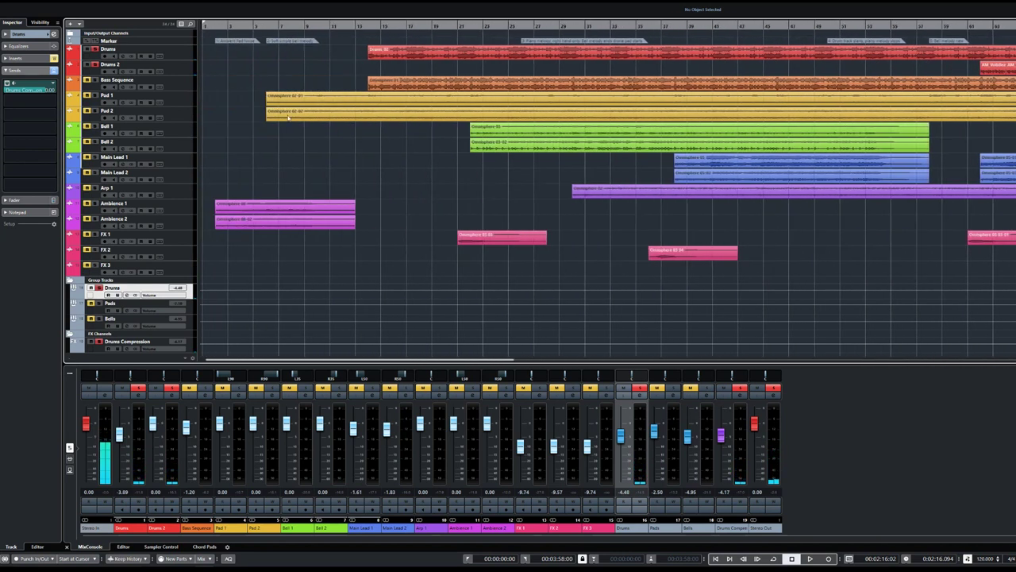
Step: Clear the Drums solo and audition FX 1 alone from 0:40
{"action": "key", "text": "s"}
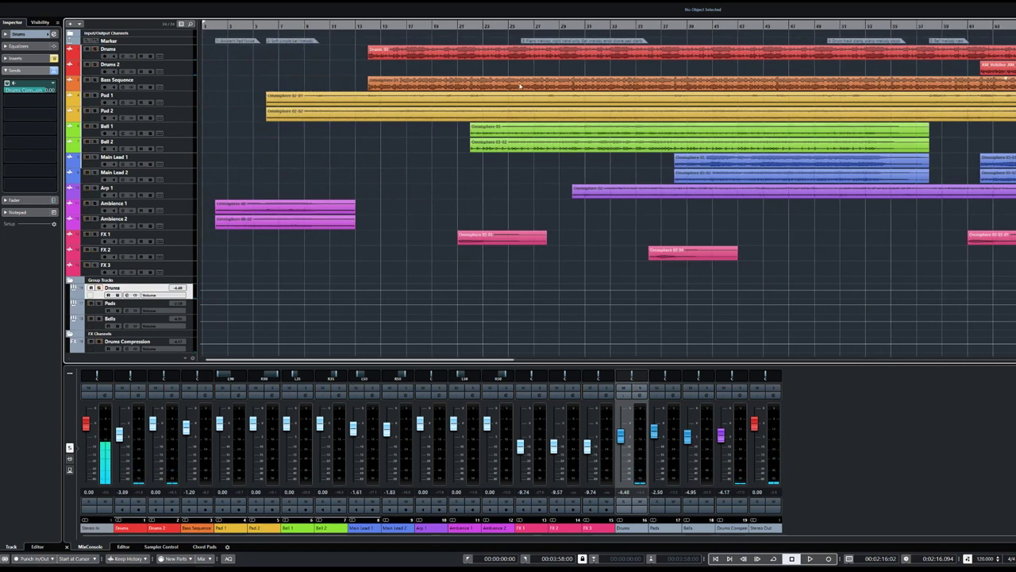
{"action": "left_click", "coordinate": [457, 25]}
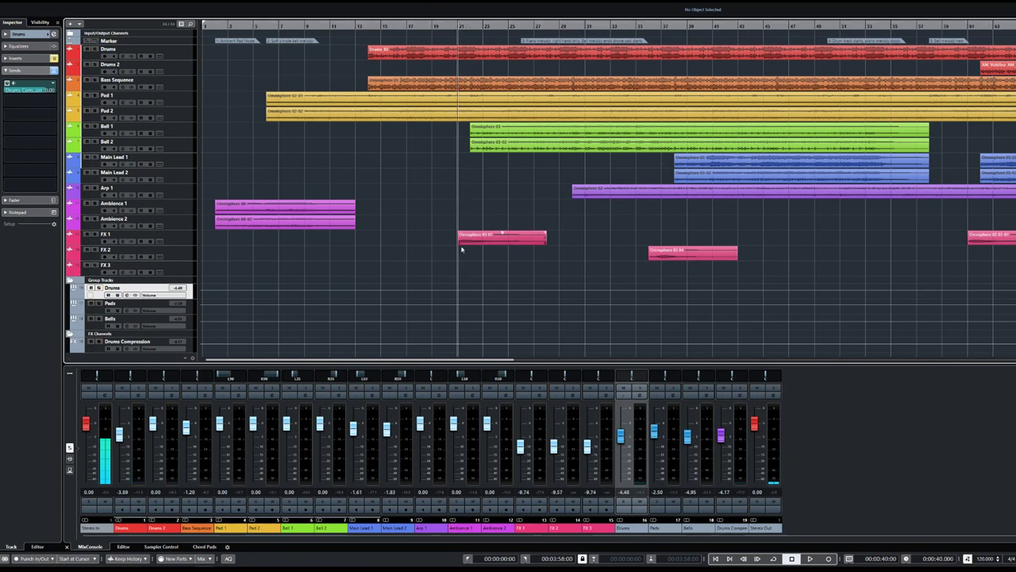
{"action": "left_click", "coordinate": [99, 236]}
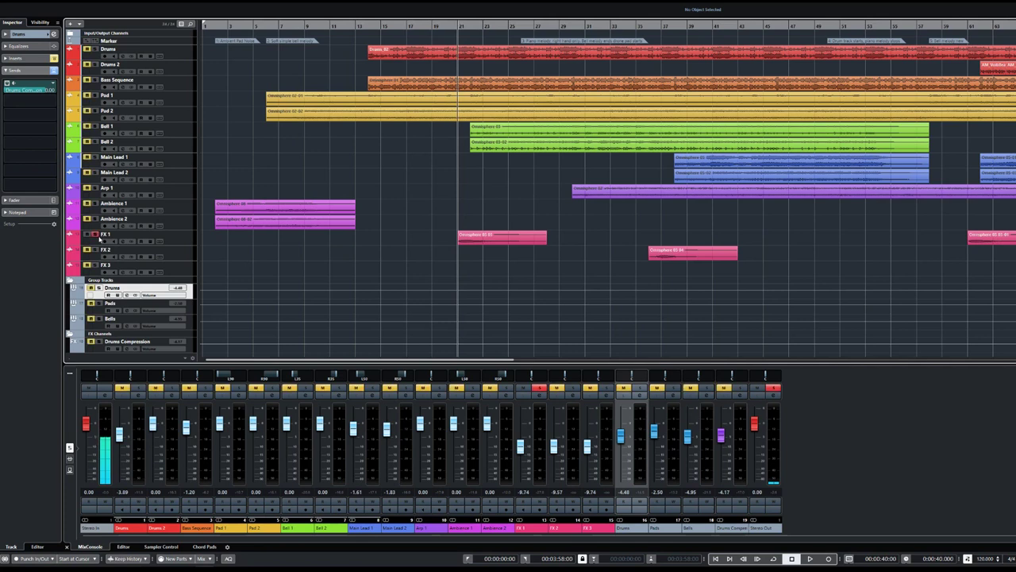
{"action": "key", "text": "space"}
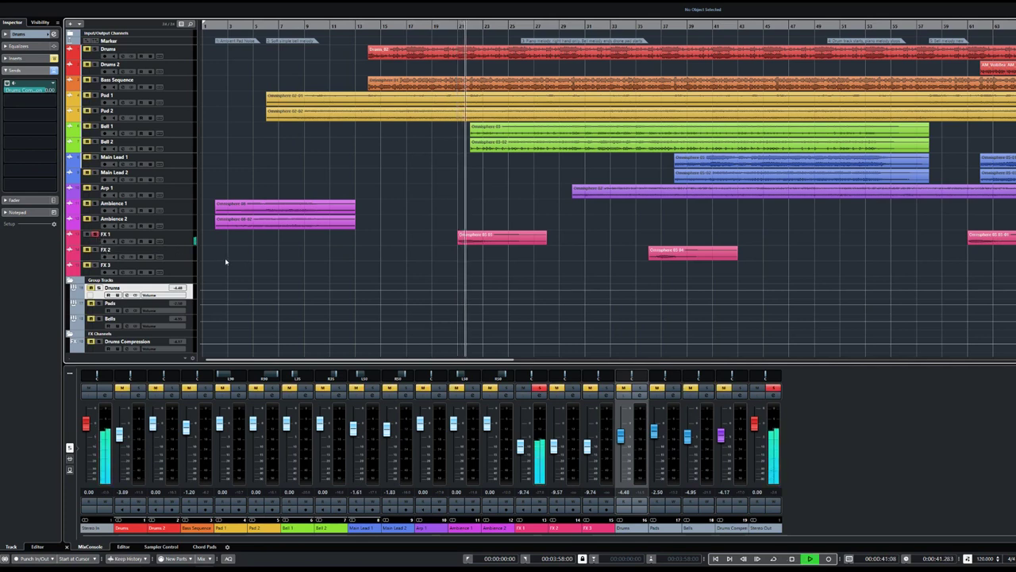
{"action": "key", "text": "space"}
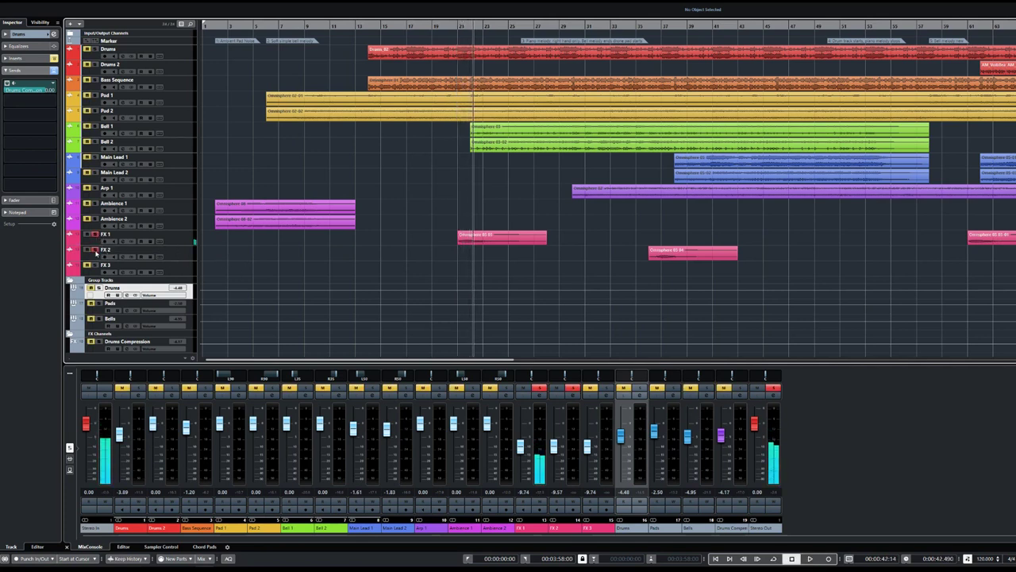
Step: Audition the FX 2 clip soloed, stopping near 1:13
{"action": "left_click_drag", "start_coordinate": [251, 360], "coordinate": [328, 361]}
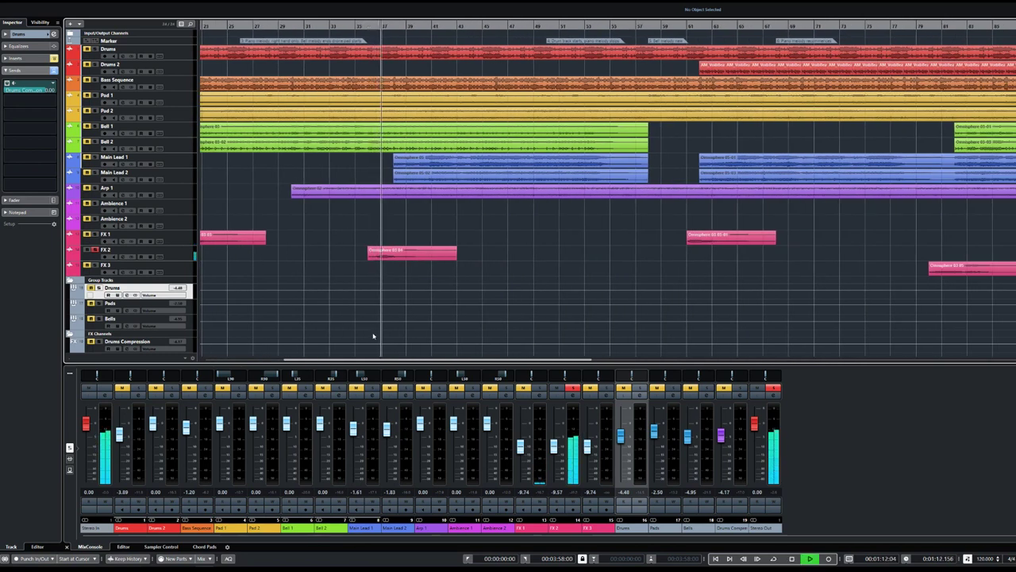
{"action": "key", "text": "space"}
{"action": "left_click_drag", "start_coordinate": [391, 362], "coordinate": [556, 369]}
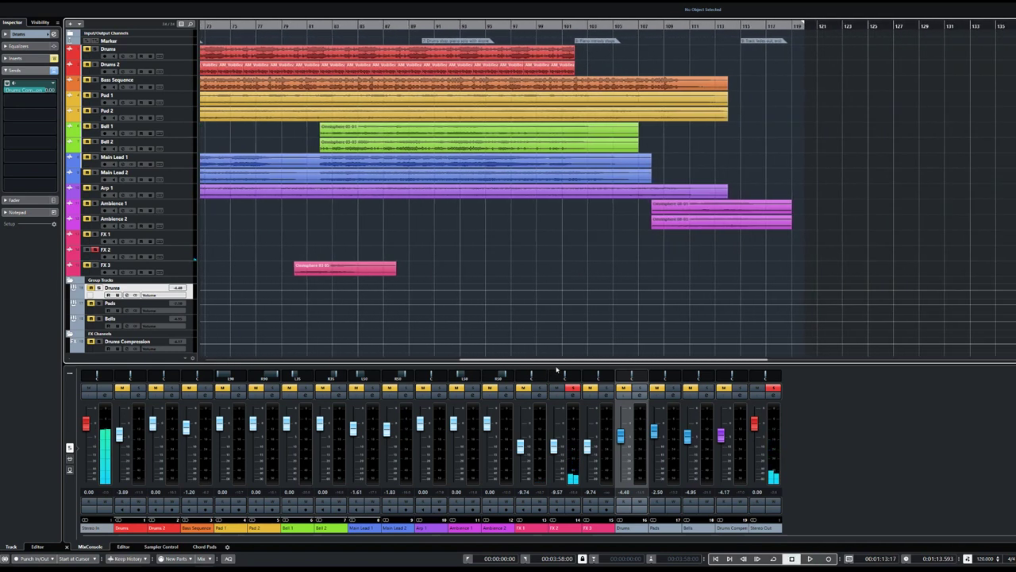
Step: Audition FX 3 soloed from just before its clip
{"action": "left_click", "coordinate": [94, 250]}
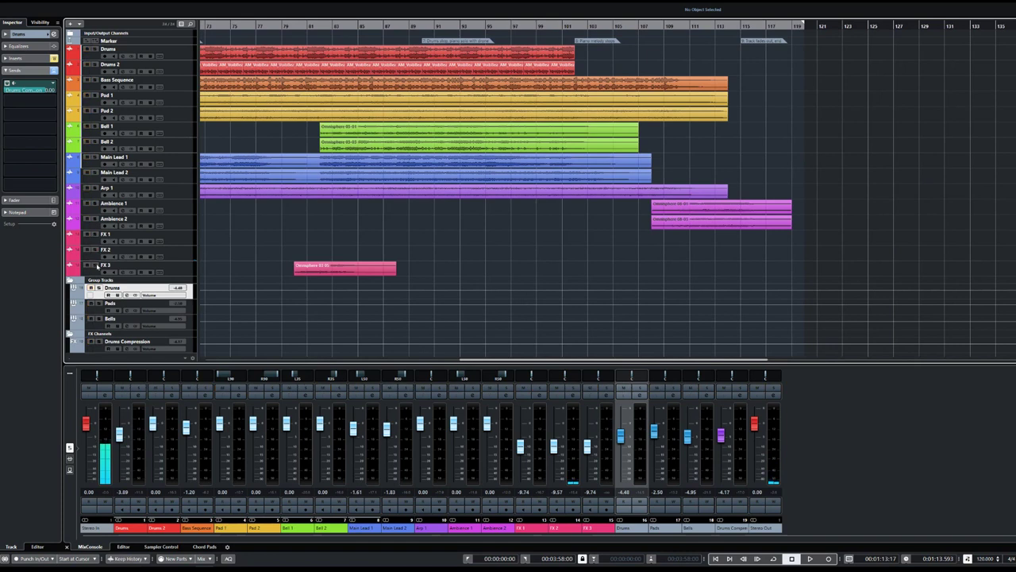
{"action": "left_click", "coordinate": [298, 26]}
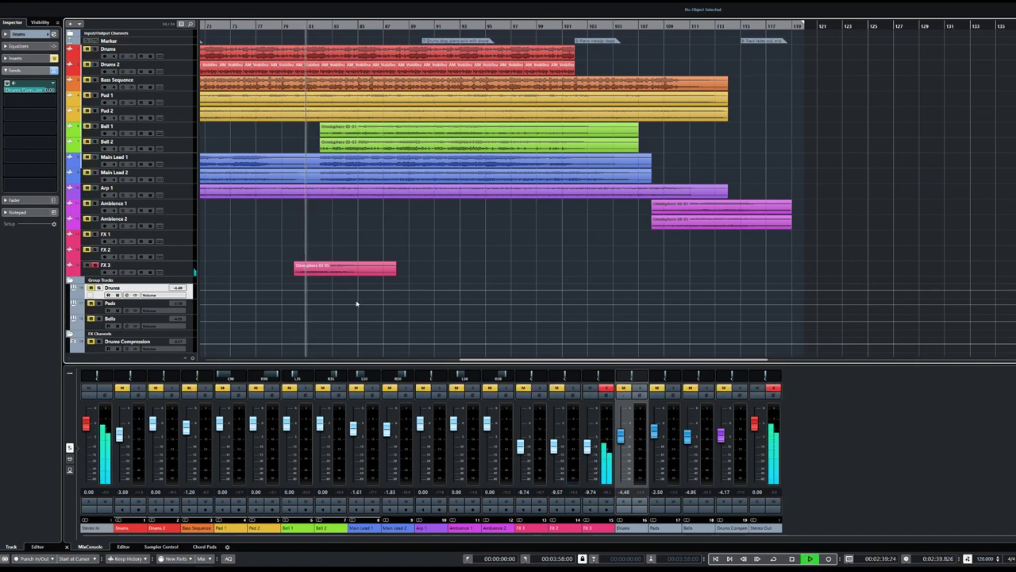
{"action": "key", "text": "space"}
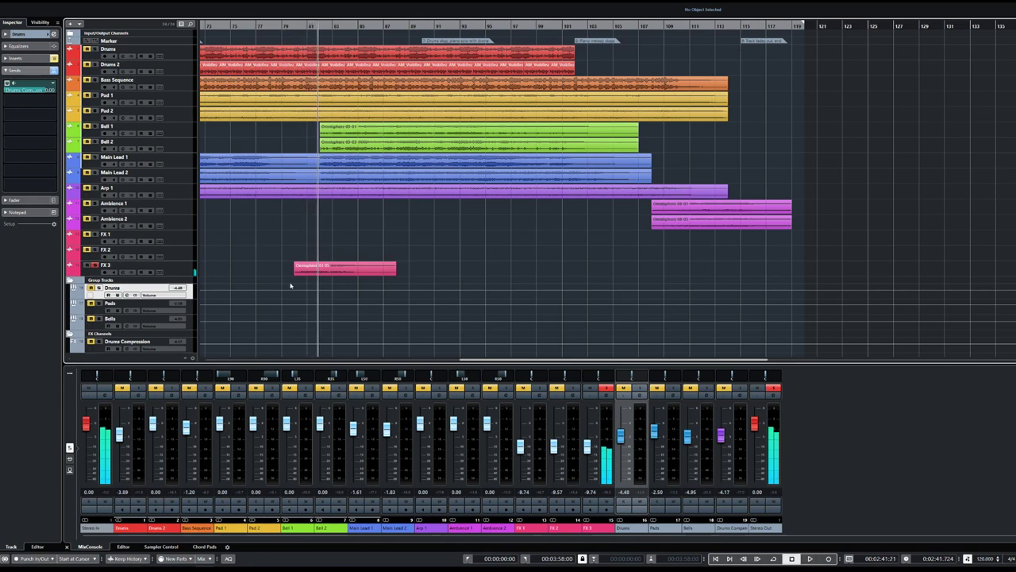
{"action": "left_click_drag", "start_coordinate": [501, 362], "coordinate": [295, 349]}
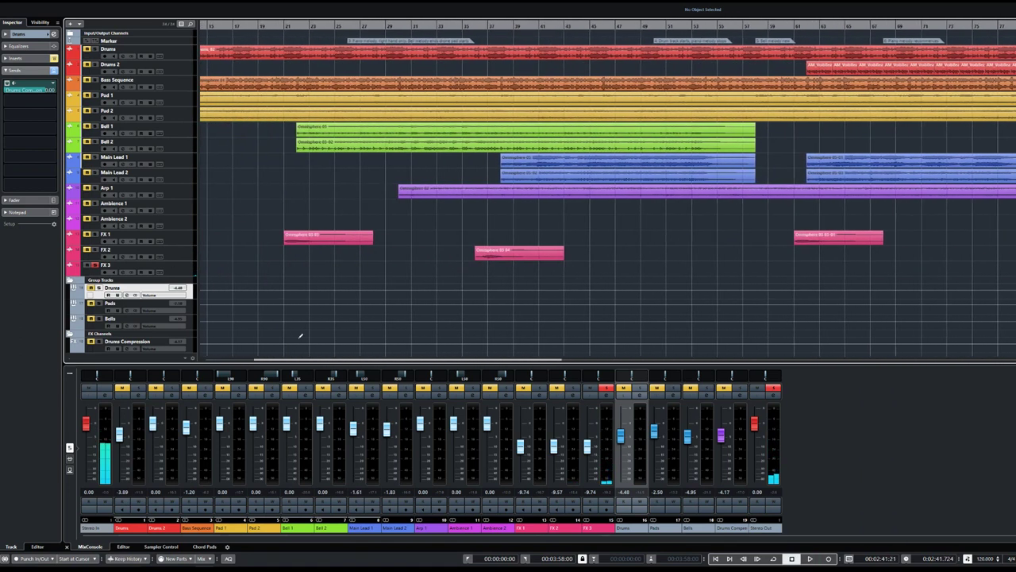
Step: Move the solo from FX 3 back to FX 2 and audition it from just before its clip
{"action": "left_click", "coordinate": [464, 26]}
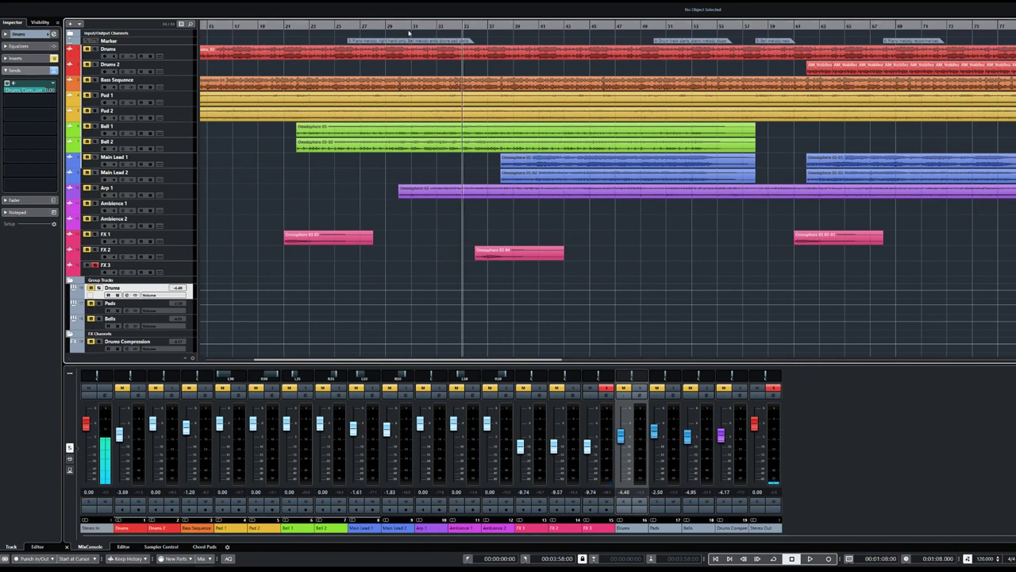
{"action": "key", "text": "s"}
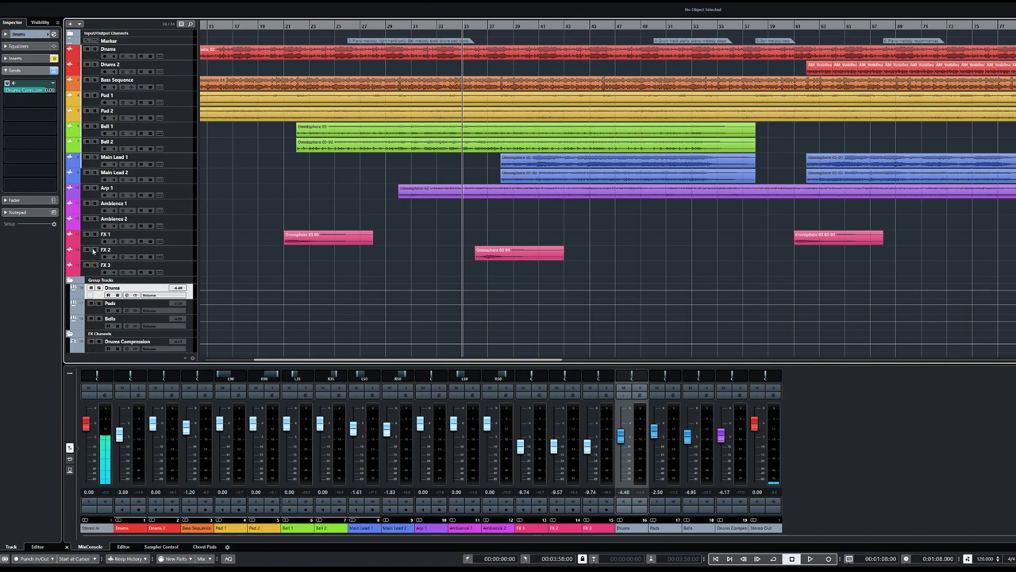
{"action": "left_click", "coordinate": [94, 251]}
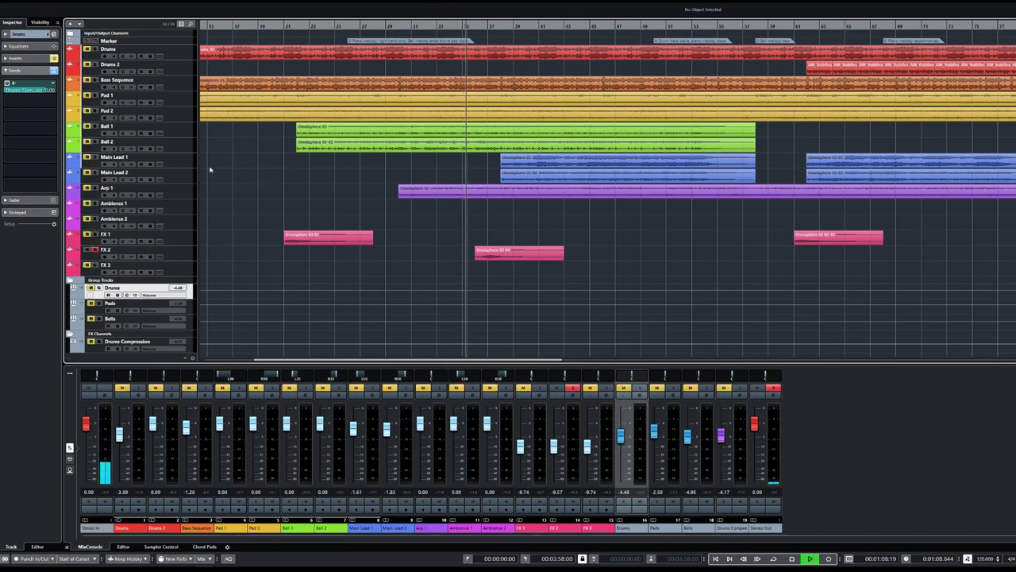
{"action": "key", "text": "space"}
Step: Unsolo FX 2 and play the full mix from about 1:07
{"action": "left_click", "coordinate": [94, 250]}
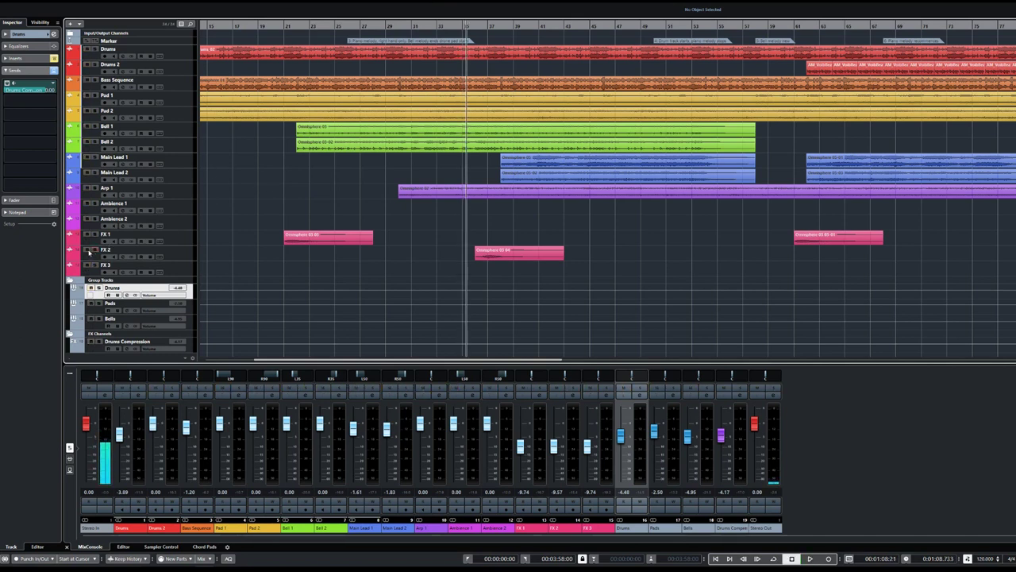
{"action": "left_click", "coordinate": [457, 25]}
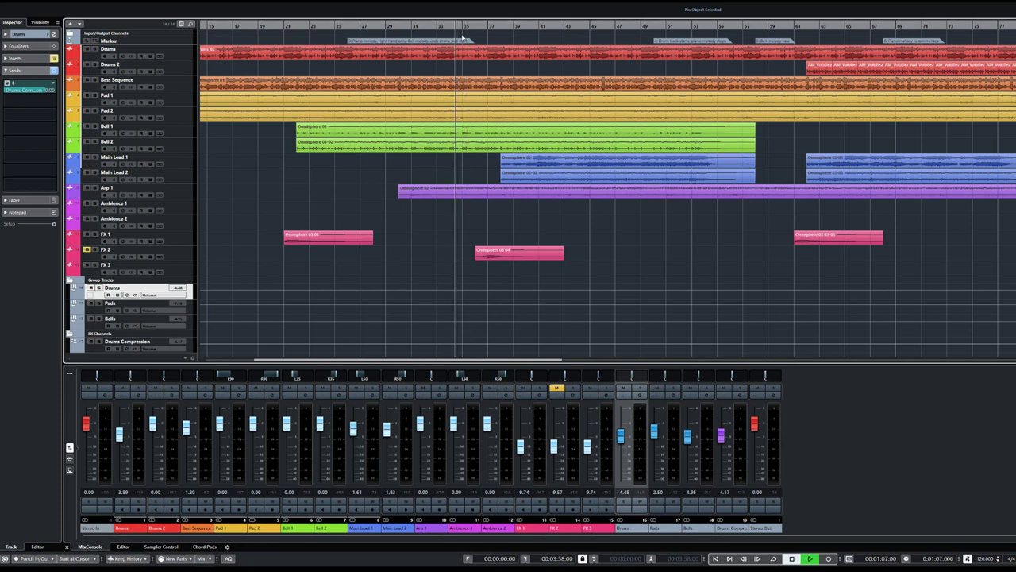
{"action": "key", "text": "space"}
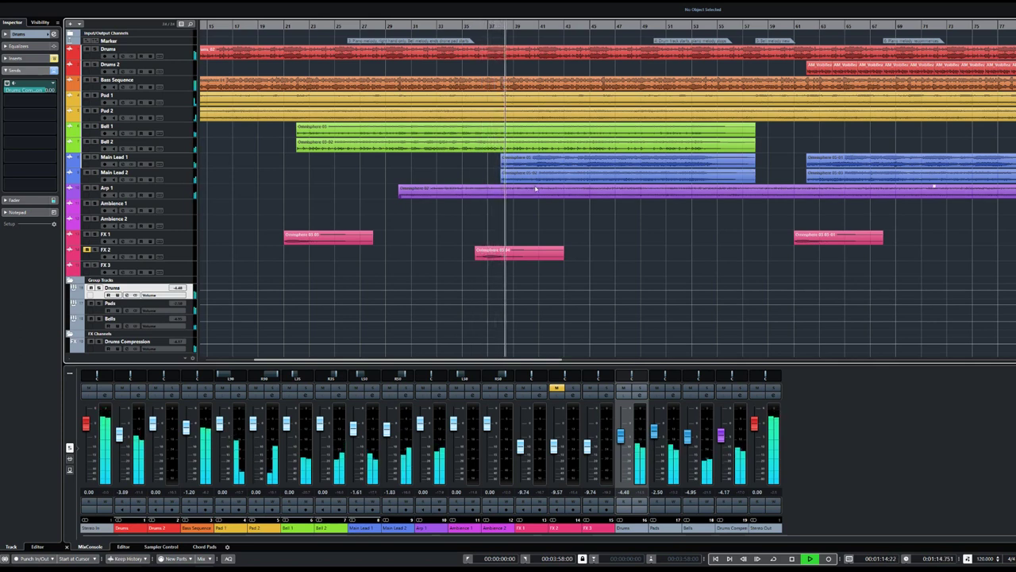
{"action": "key", "text": "space"}
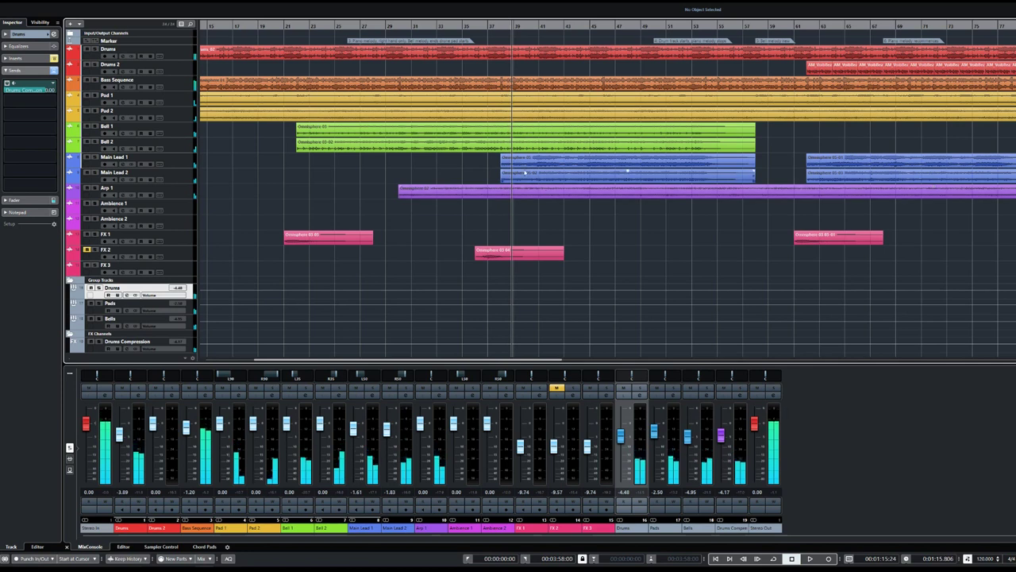
{"action": "left_click", "coordinate": [453, 29]}
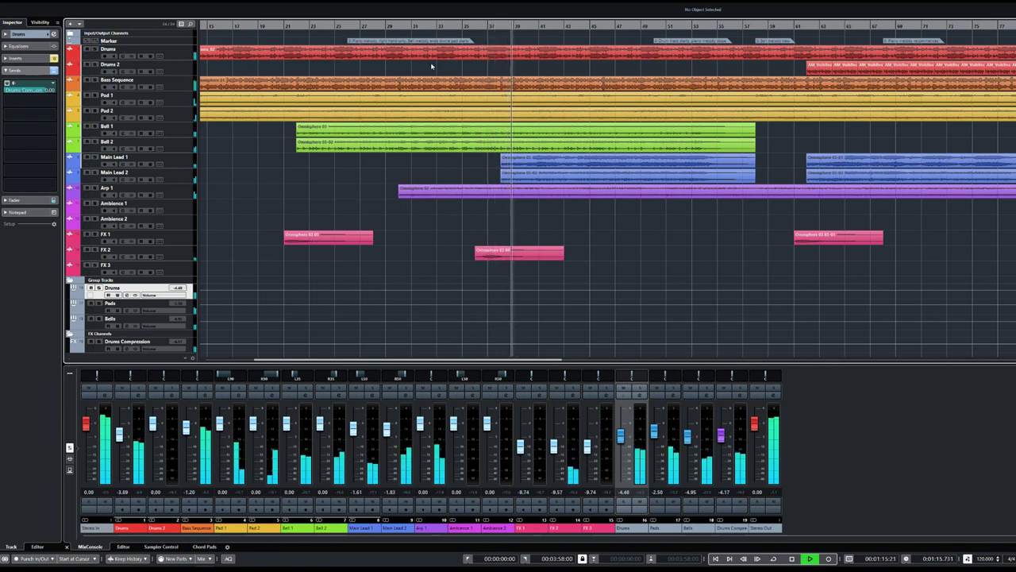
{"action": "key", "text": "space"}
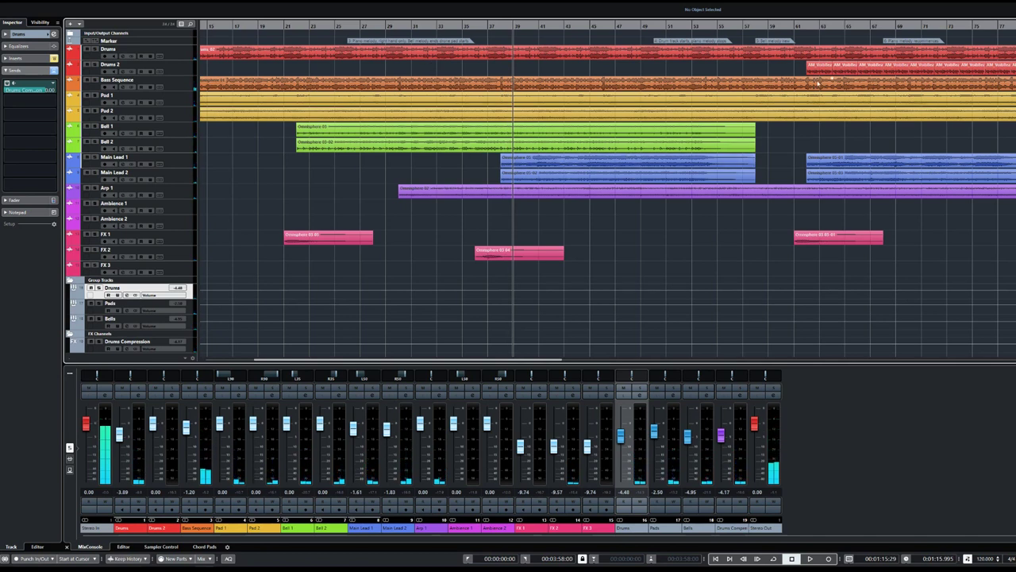
Step: Check where Drums 2 enters near bar 61, then play from bar 59
{"action": "left_click", "coordinate": [792, 26]}
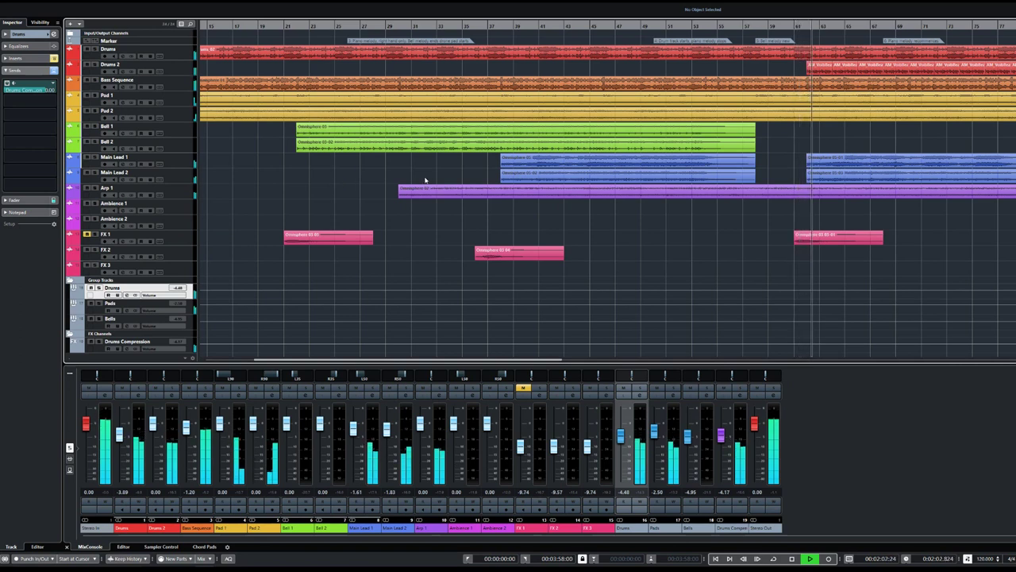
{"action": "key", "text": "space"}
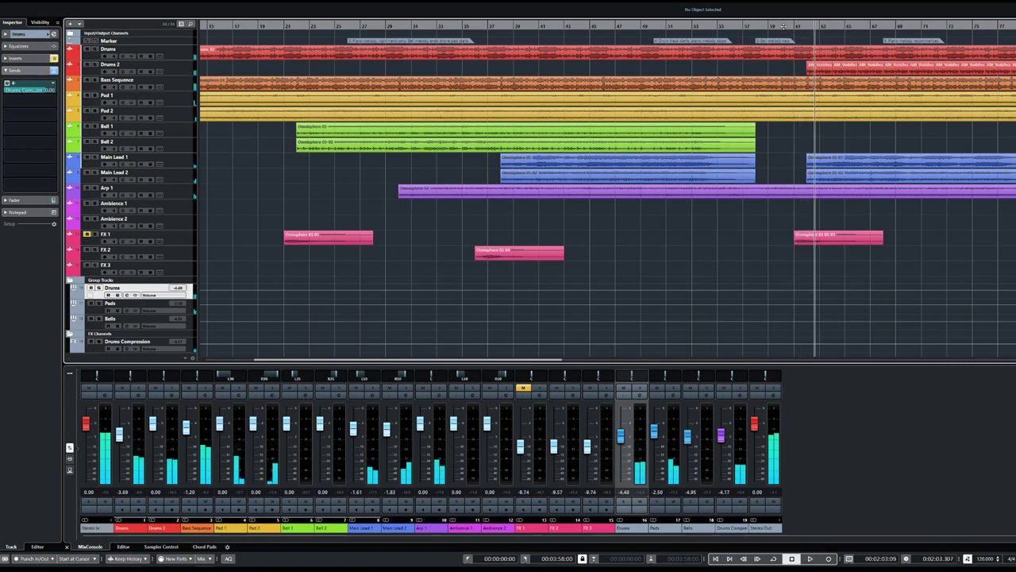
{"action": "left_click", "coordinate": [783, 26]}
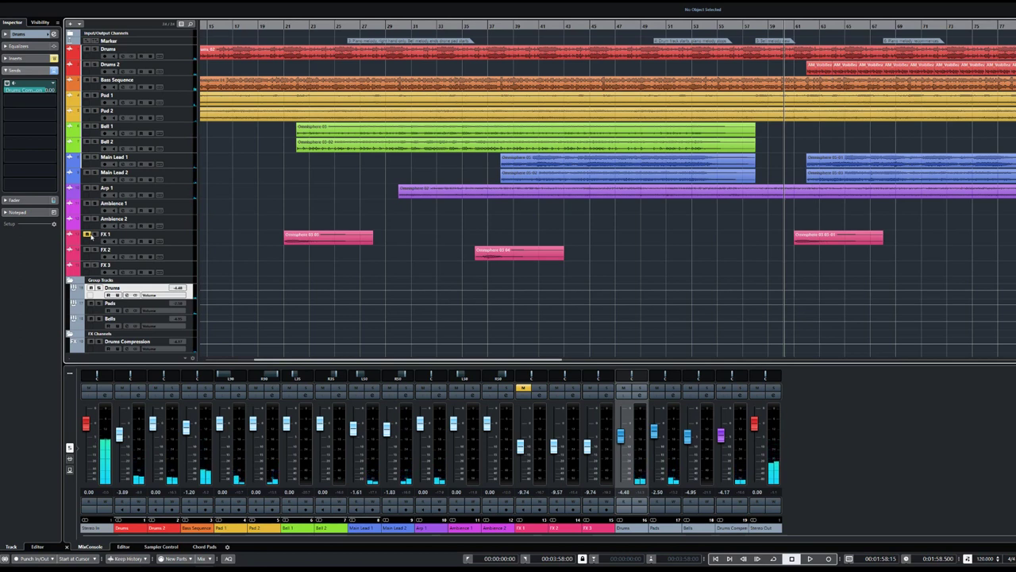
{"action": "key", "text": "space"}
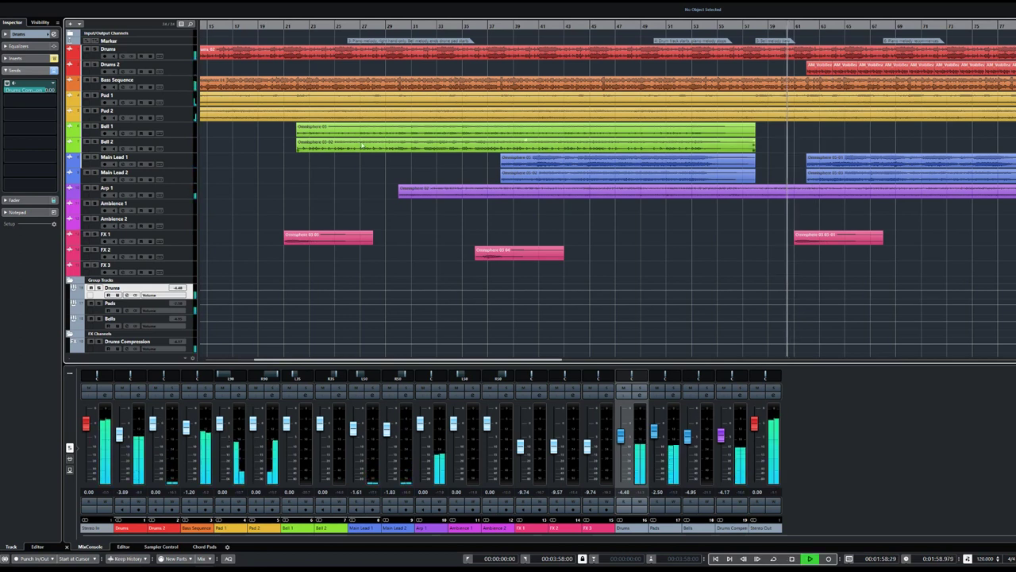
Step: Audition the section from bar 60, then stop playback
{"action": "left_click_drag", "start_coordinate": [353, 360], "coordinate": [445, 353]}
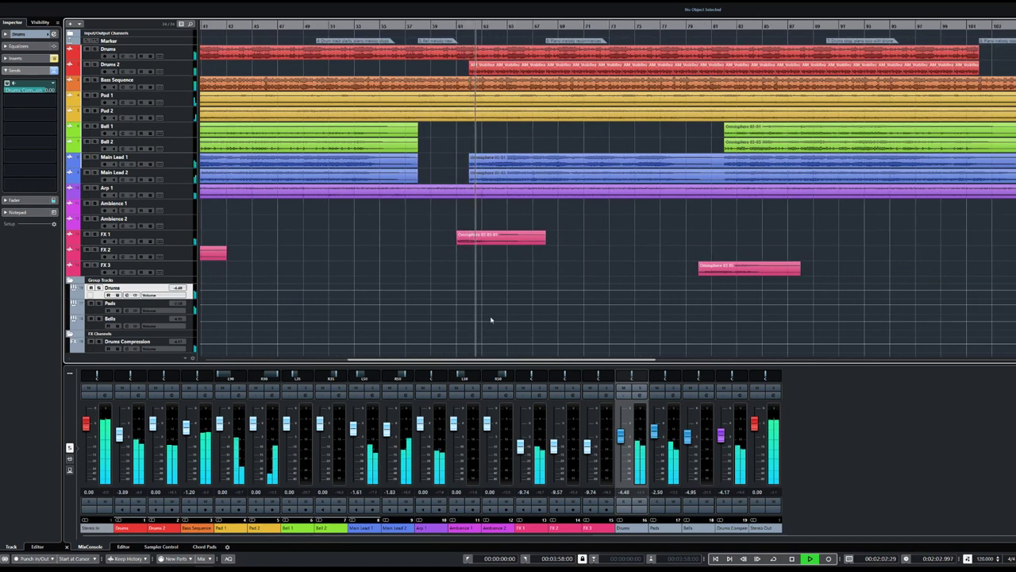
{"action": "left_click", "coordinate": [449, 27]}
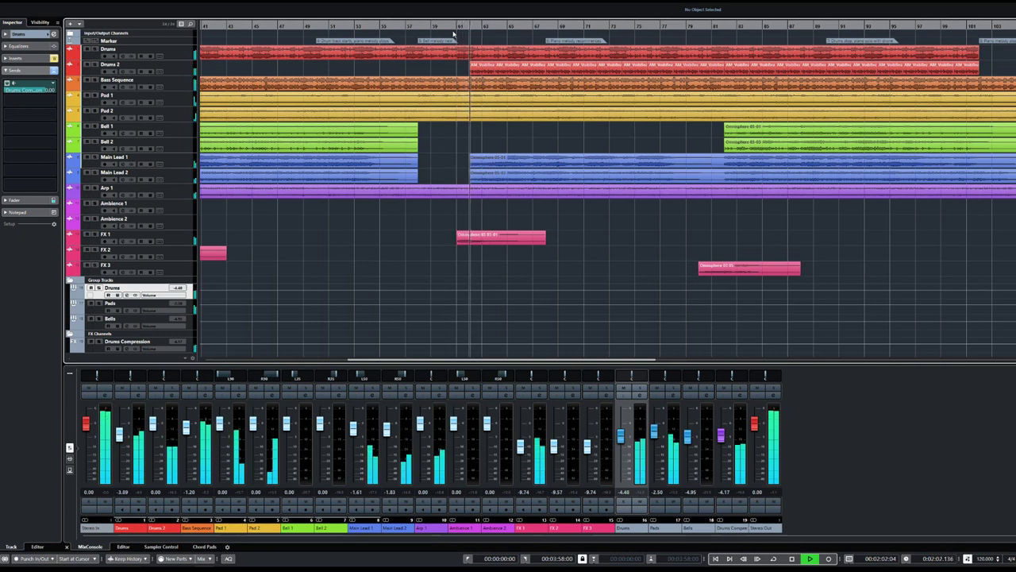
{"action": "key", "text": "space"}
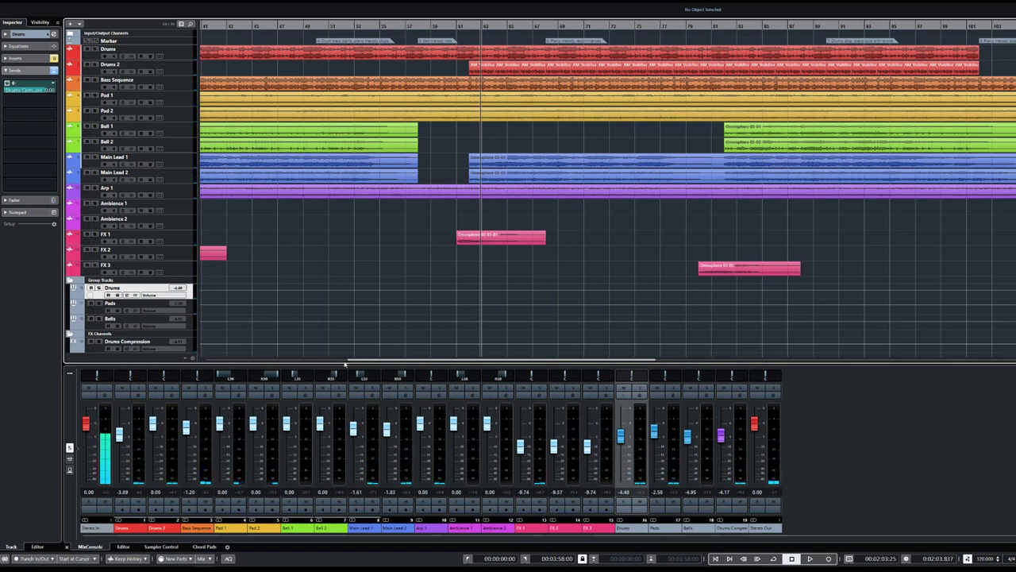
{"action": "left_click_drag", "start_coordinate": [364, 362], "coordinate": [292, 362]}
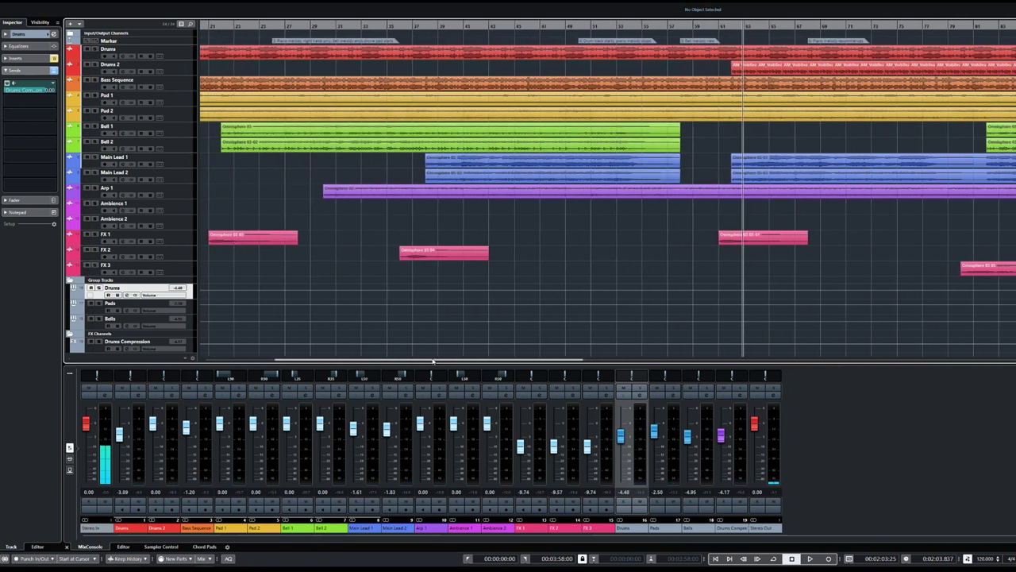
{"action": "left_click_drag", "start_coordinate": [433, 361], "coordinate": [397, 361]}
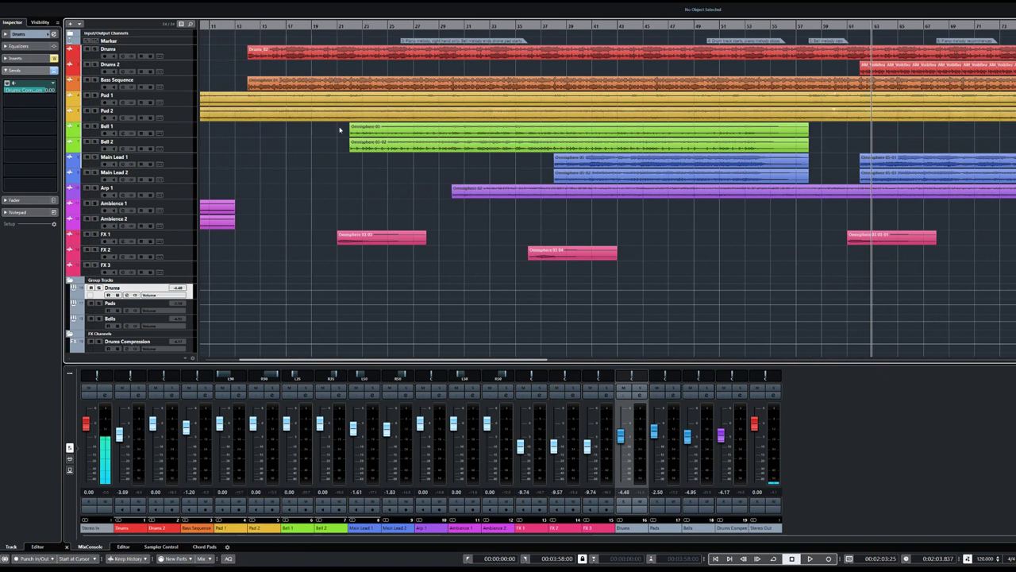
Step: Audition the passage from bar 21, leaving the playhead near bar 22, about 42 seconds in
{"action": "left_click", "coordinate": [337, 26]}
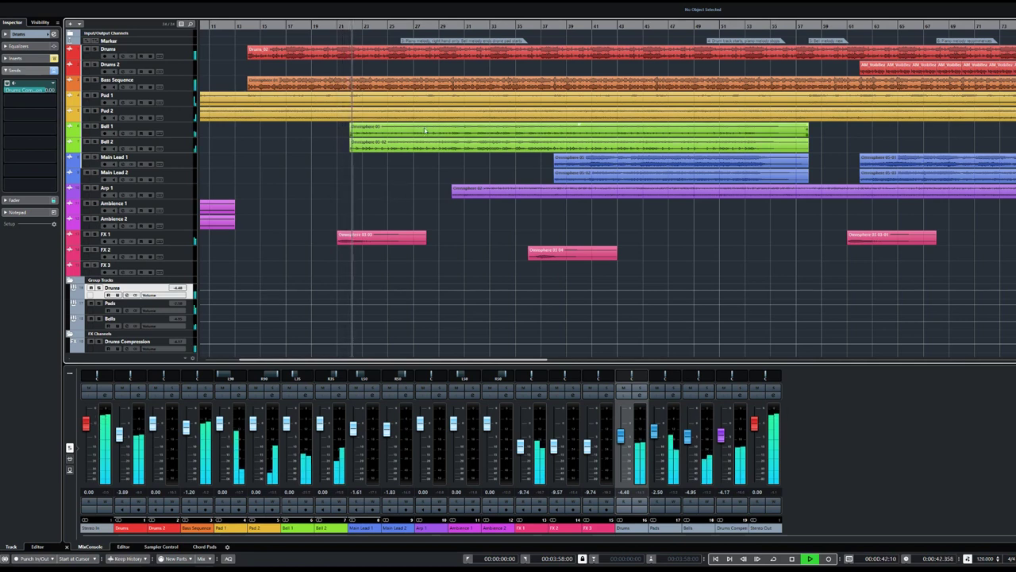
{"action": "key", "text": "space"}
{"action": "left_click_drag", "start_coordinate": [385, 362], "coordinate": [435, 363]}
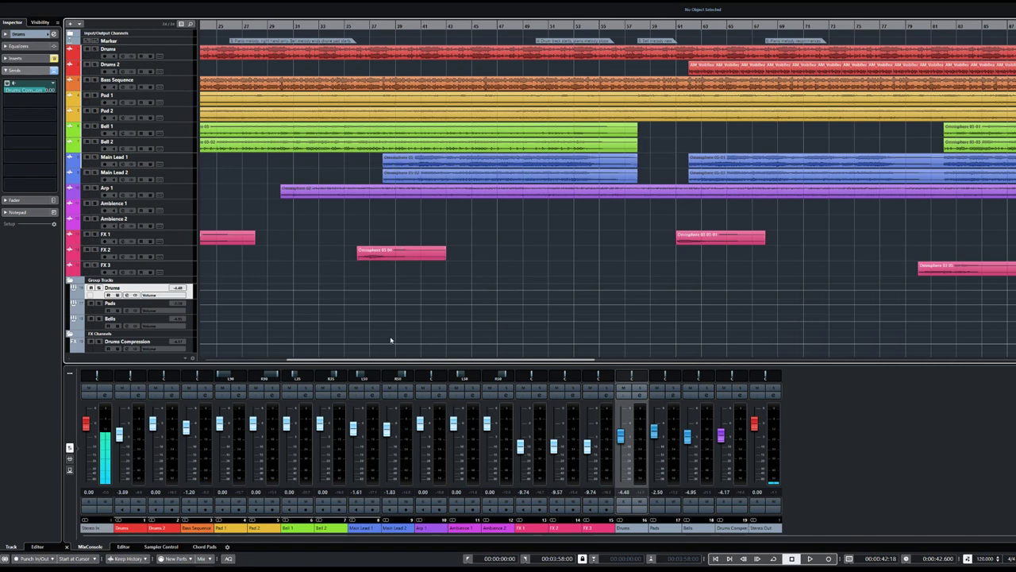
{"action": "left_click_drag", "start_coordinate": [388, 361], "coordinate": [498, 357]}
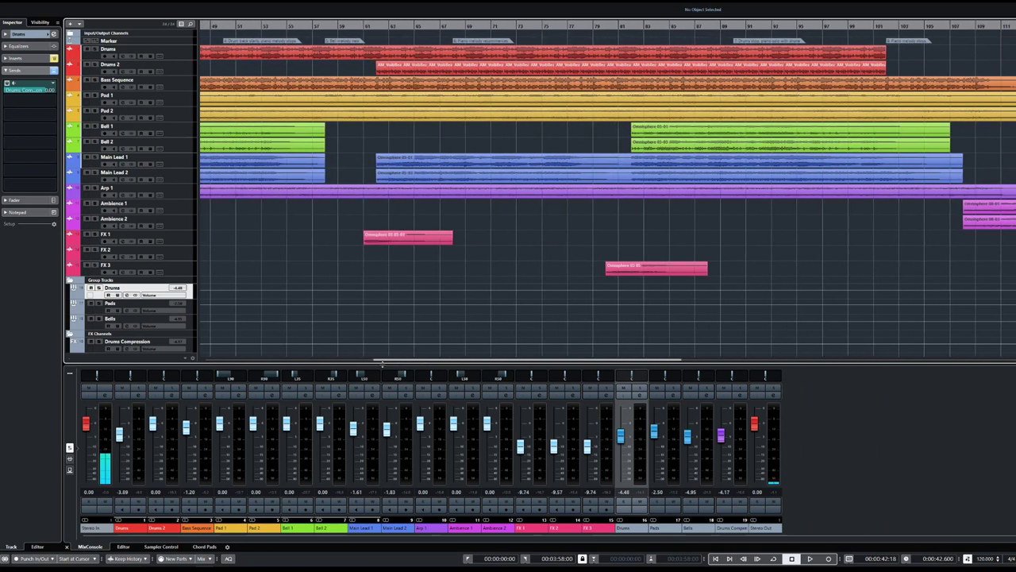
{"action": "left_click_drag", "start_coordinate": [410, 362], "coordinate": [387, 361]}
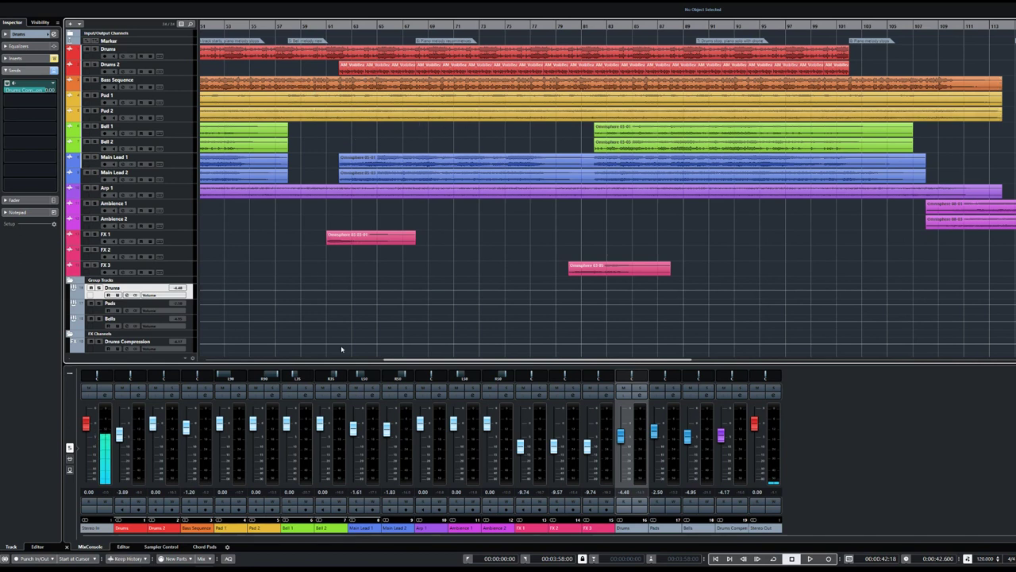
{"action": "mouse_move", "coordinate": [385, 360]}
{"action": "left_mouse_down"}
{"action": "mouse_move", "coordinate": [548, 346]}
{"action": "mouse_move", "coordinate": [530, 346]}
{"action": "left_mouse_up"}
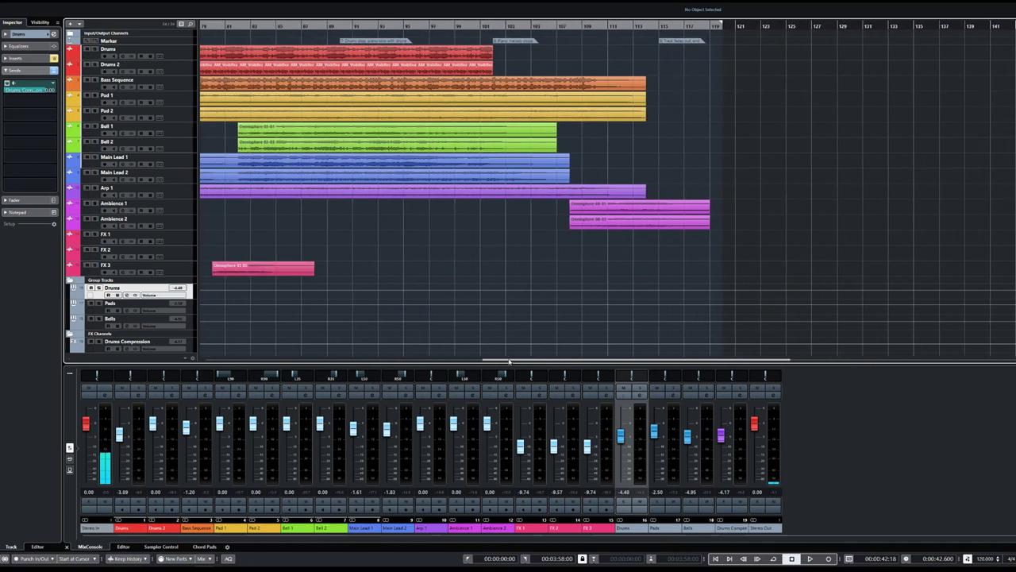
{"action": "left_click_drag", "start_coordinate": [509, 361], "coordinate": [209, 371]}
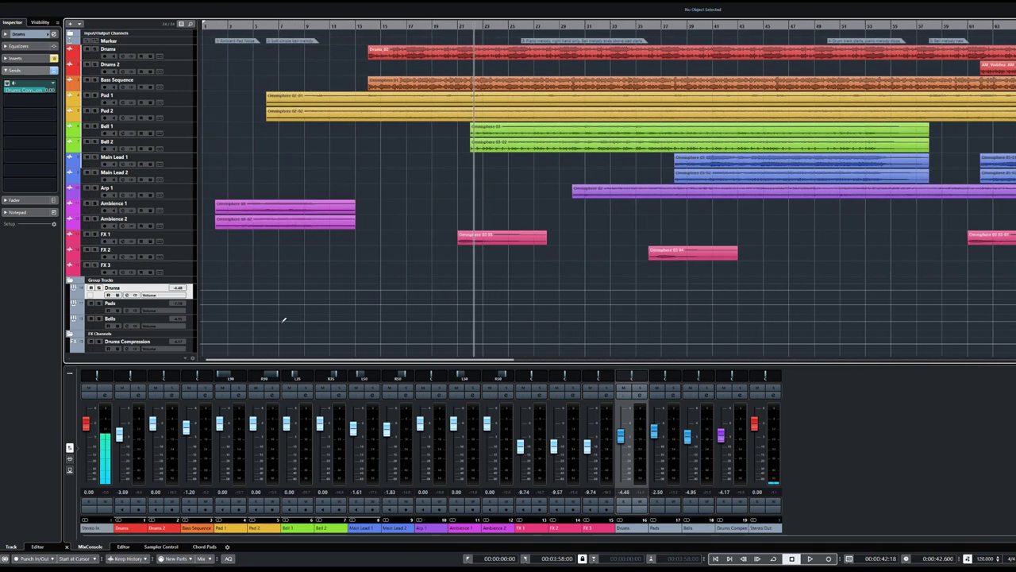
{"action": "scroll", "coordinate": [283, 320], "scroll_direction": "down", "scroll_amount": 1}
Step: Select the Drums Compression FX channel and put the playhead at about bar 13, 26 seconds in
{"action": "scroll", "coordinate": [283, 319], "scroll_direction": "up", "scroll_amount": 1}
{"action": "left_click", "coordinate": [102, 351]}
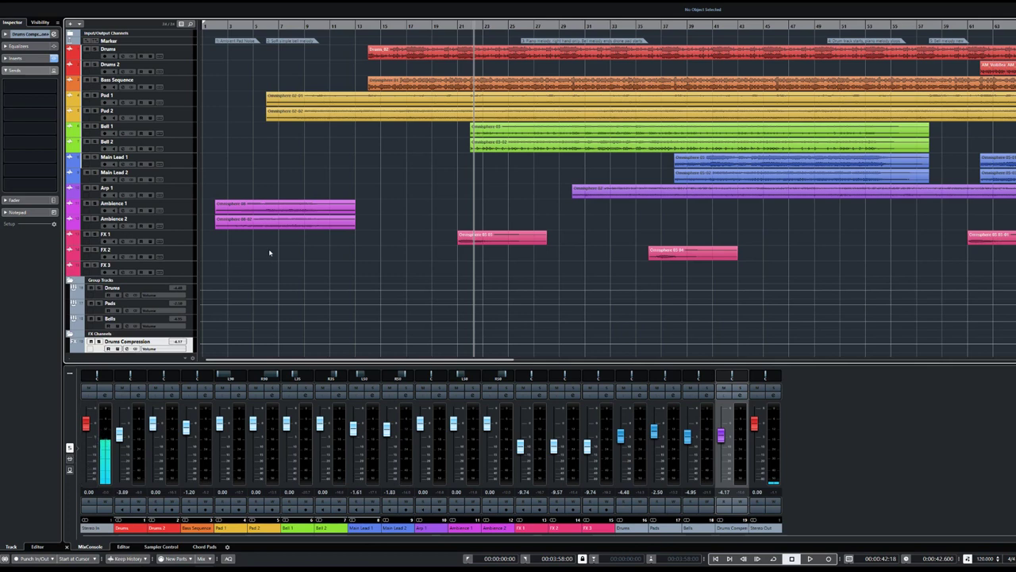
{"action": "left_click", "coordinate": [372, 32]}
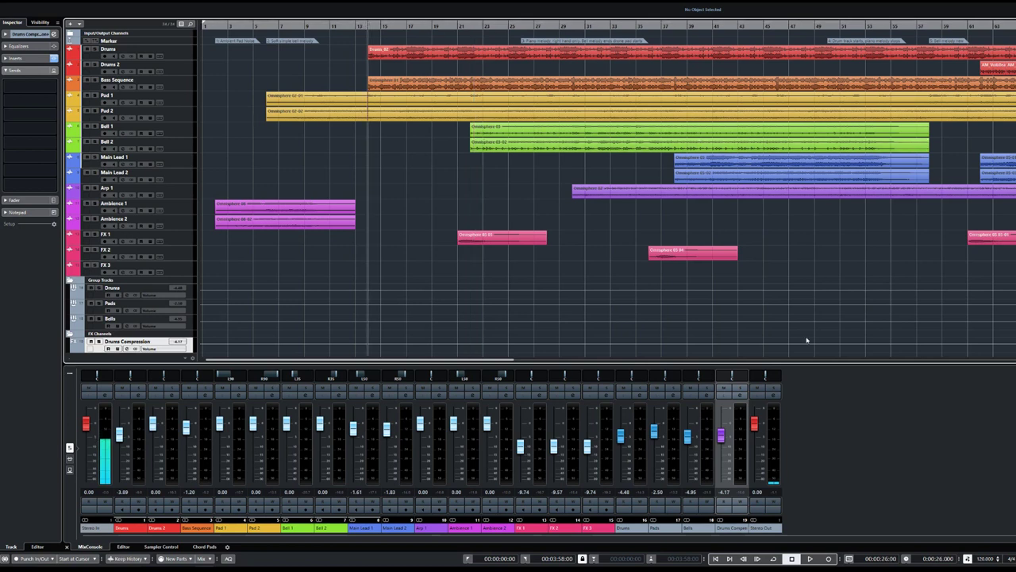
{"action": "left_click", "coordinate": [725, 389]}
{"action": "key", "text": "space"}
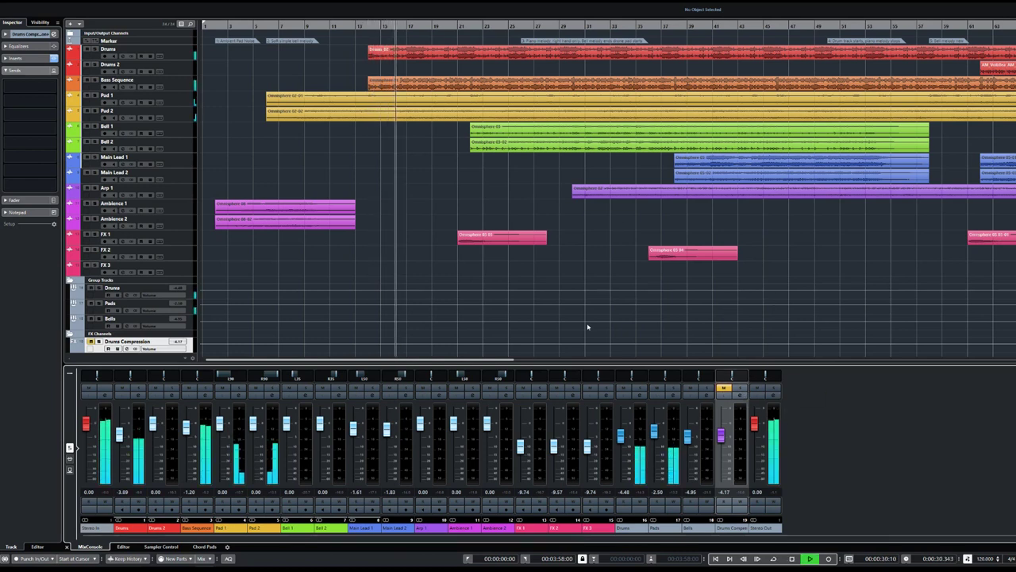
{"action": "left_click", "coordinate": [96, 49]}
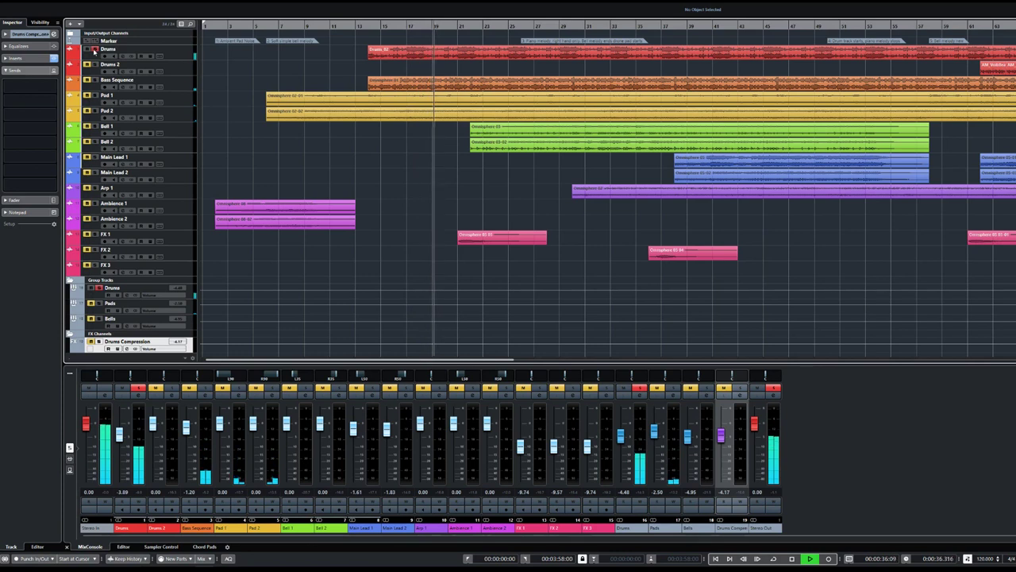
{"action": "left_click", "coordinate": [94, 51]}
{"action": "key", "text": "space"}
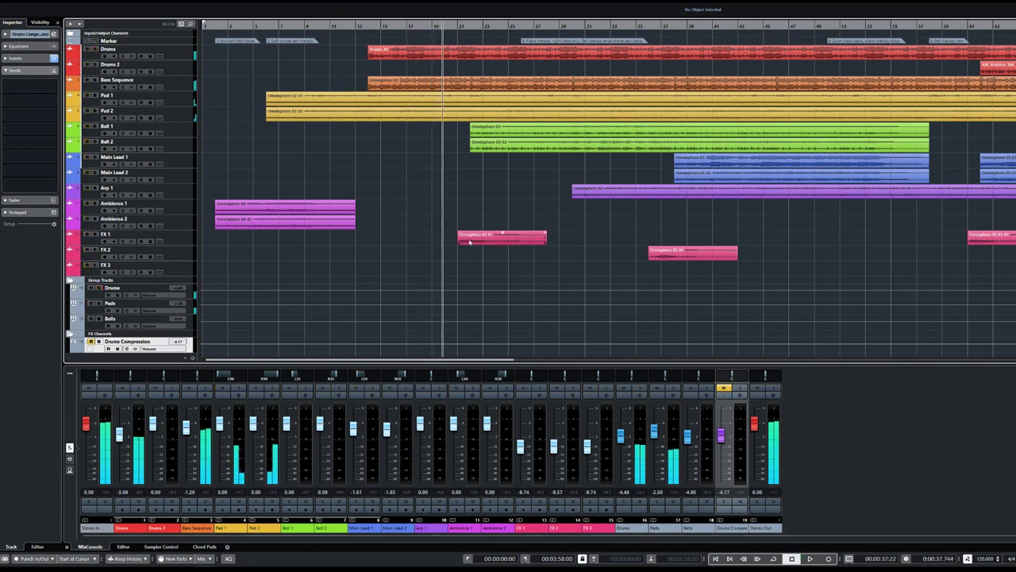
{"action": "left_click", "coordinate": [369, 28]}
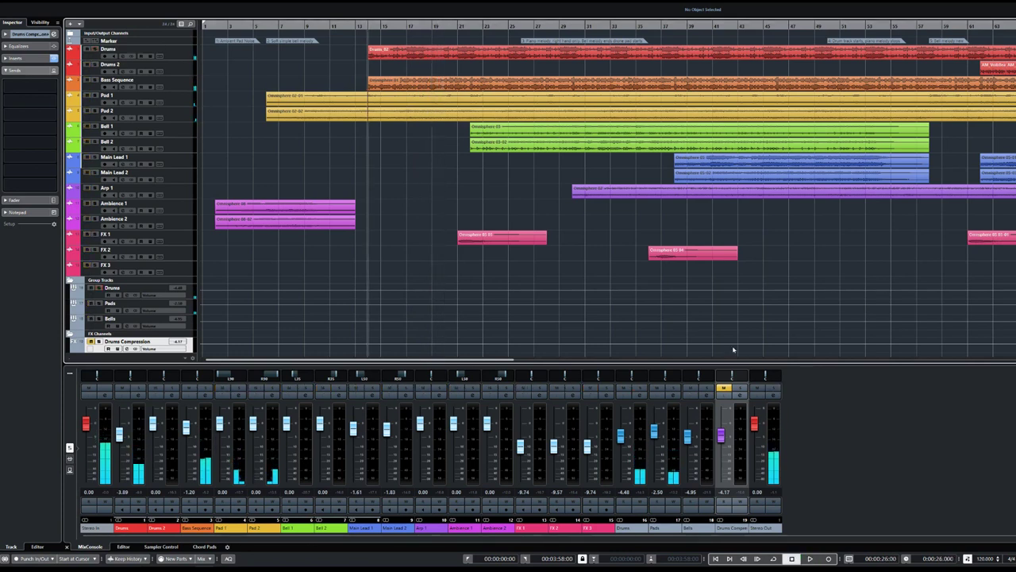
{"action": "left_click", "coordinate": [724, 387]}
{"action": "key", "text": "space"}
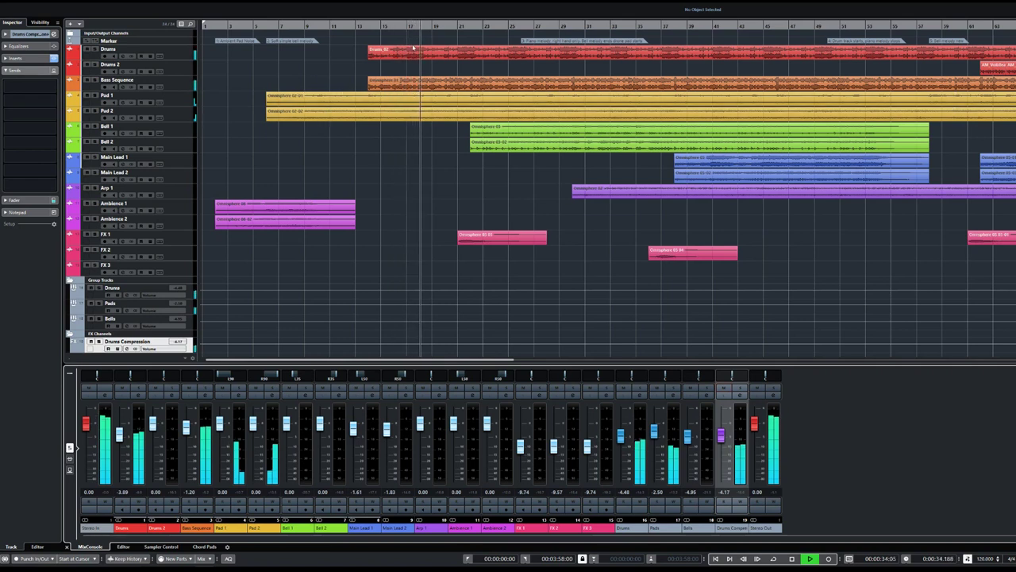
{"action": "key", "text": "s"}
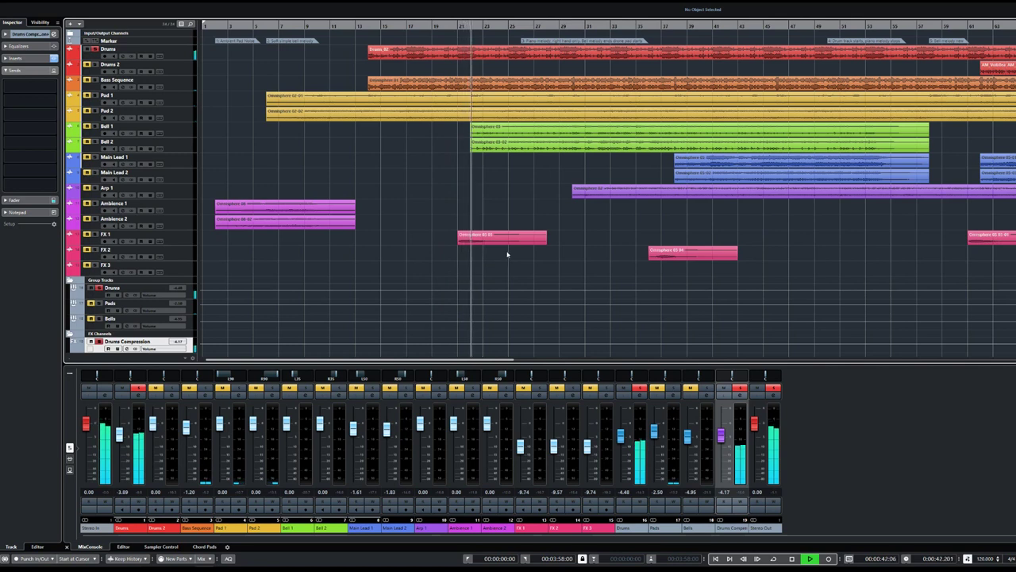
{"action": "key", "text": "space"}
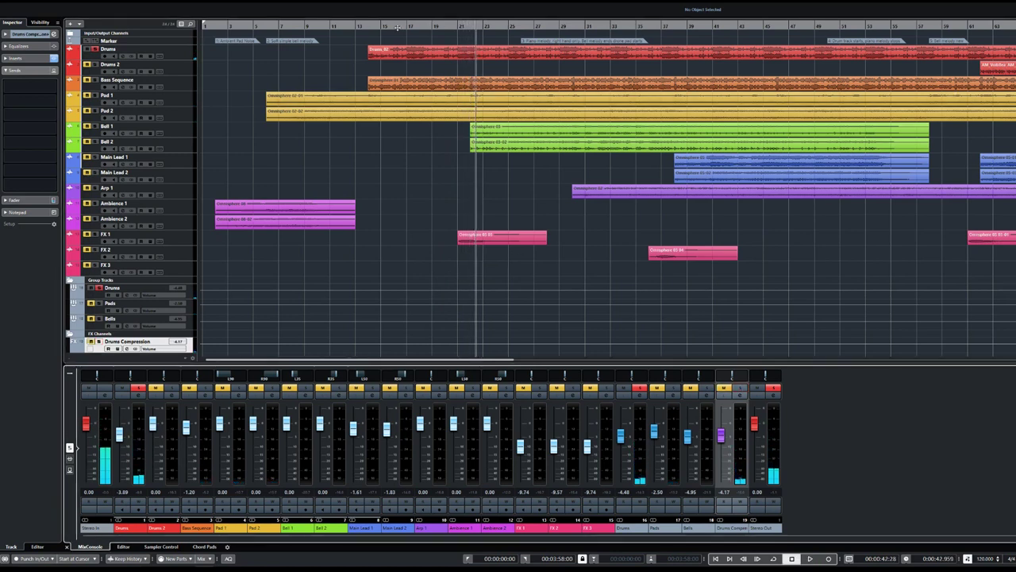
{"action": "double_click", "coordinate": [459, 25]}
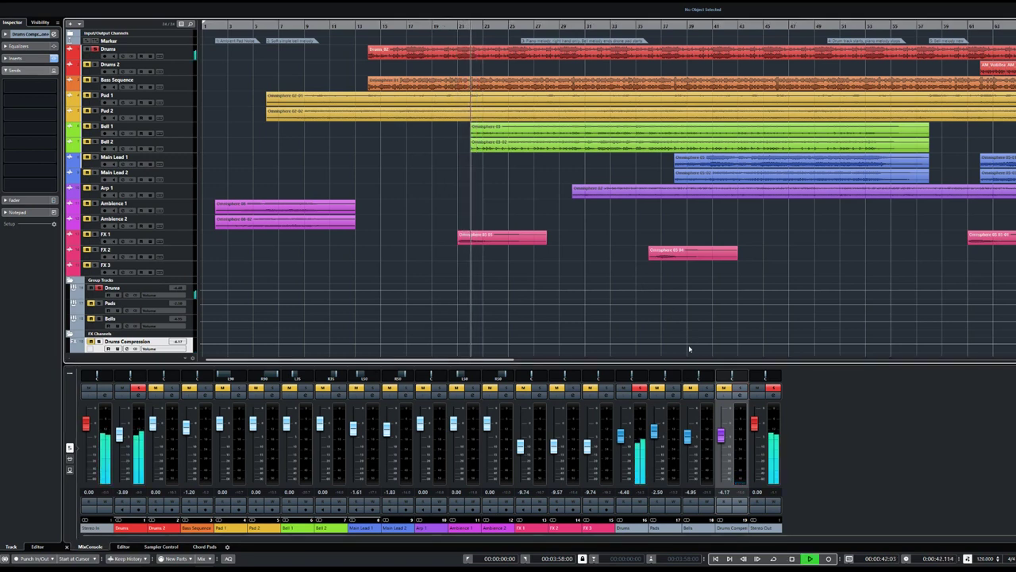
{"action": "key", "text": "space"}
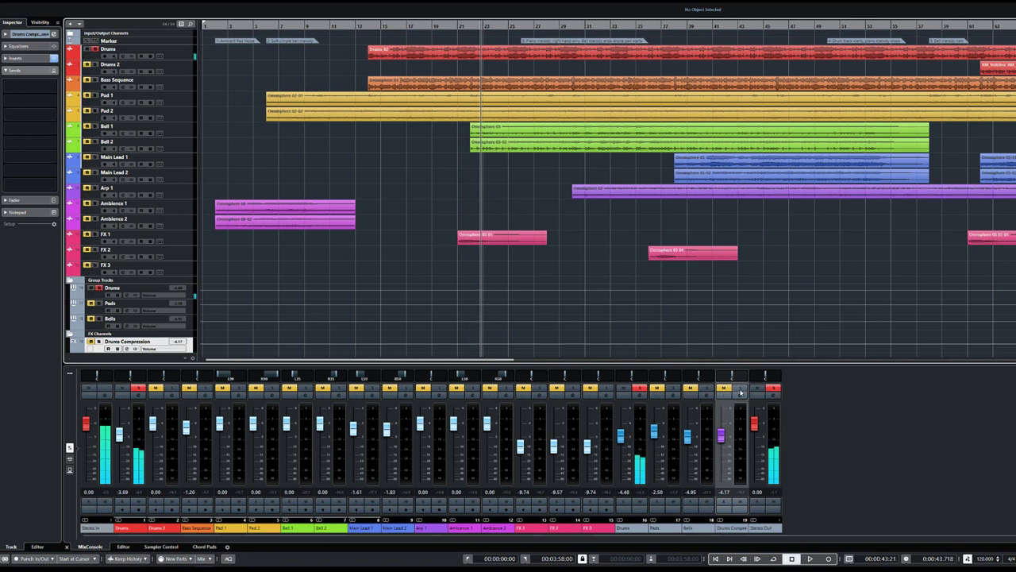
{"action": "double_click", "coordinate": [458, 26]}
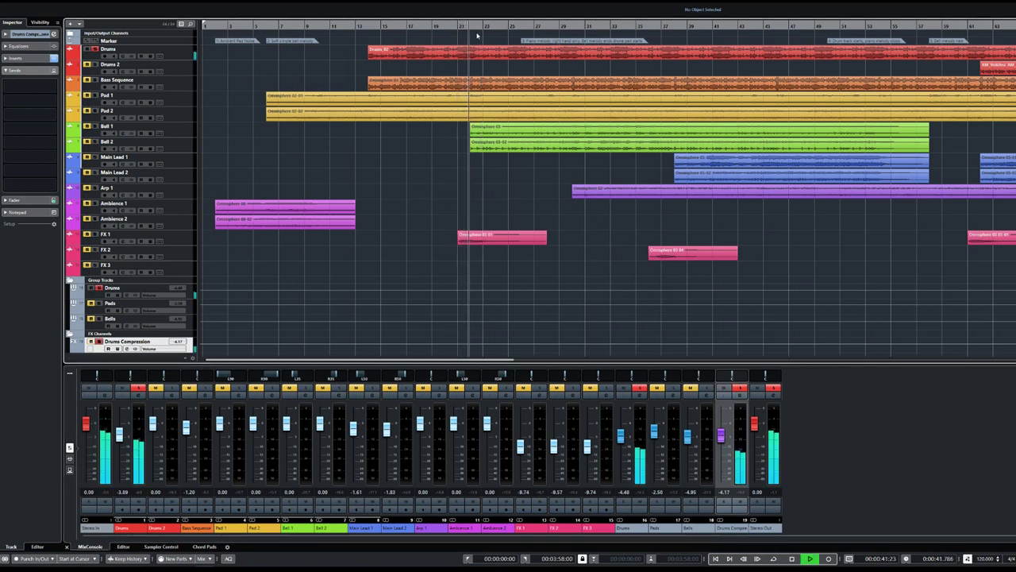
{"action": "key", "text": "space"}
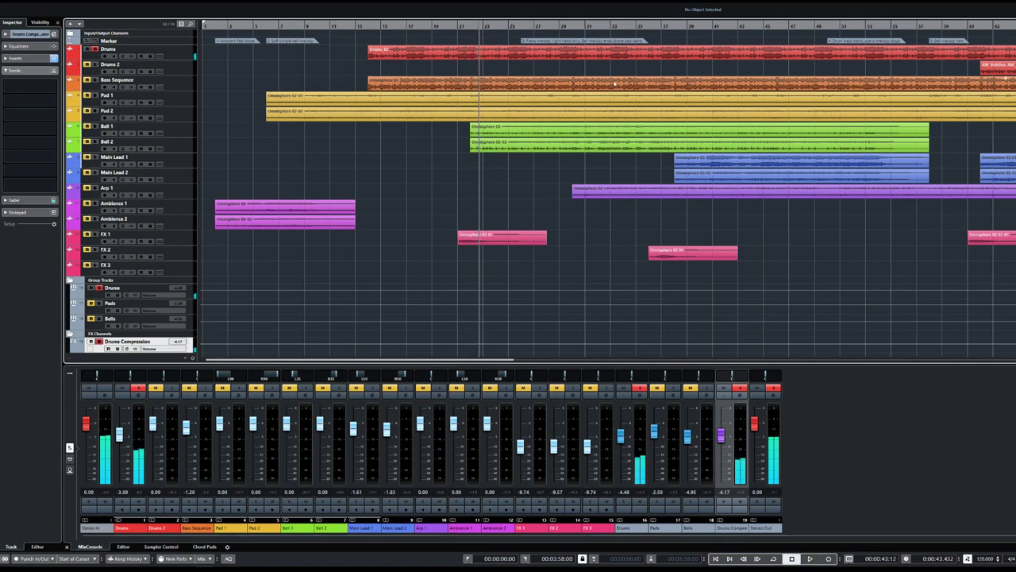
{"action": "left_click", "coordinate": [641, 388]}
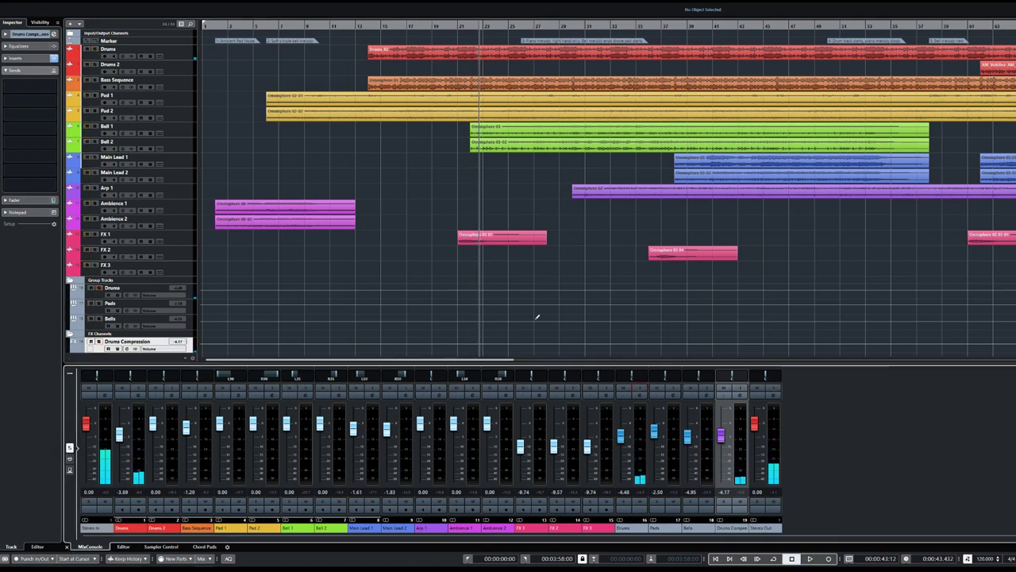